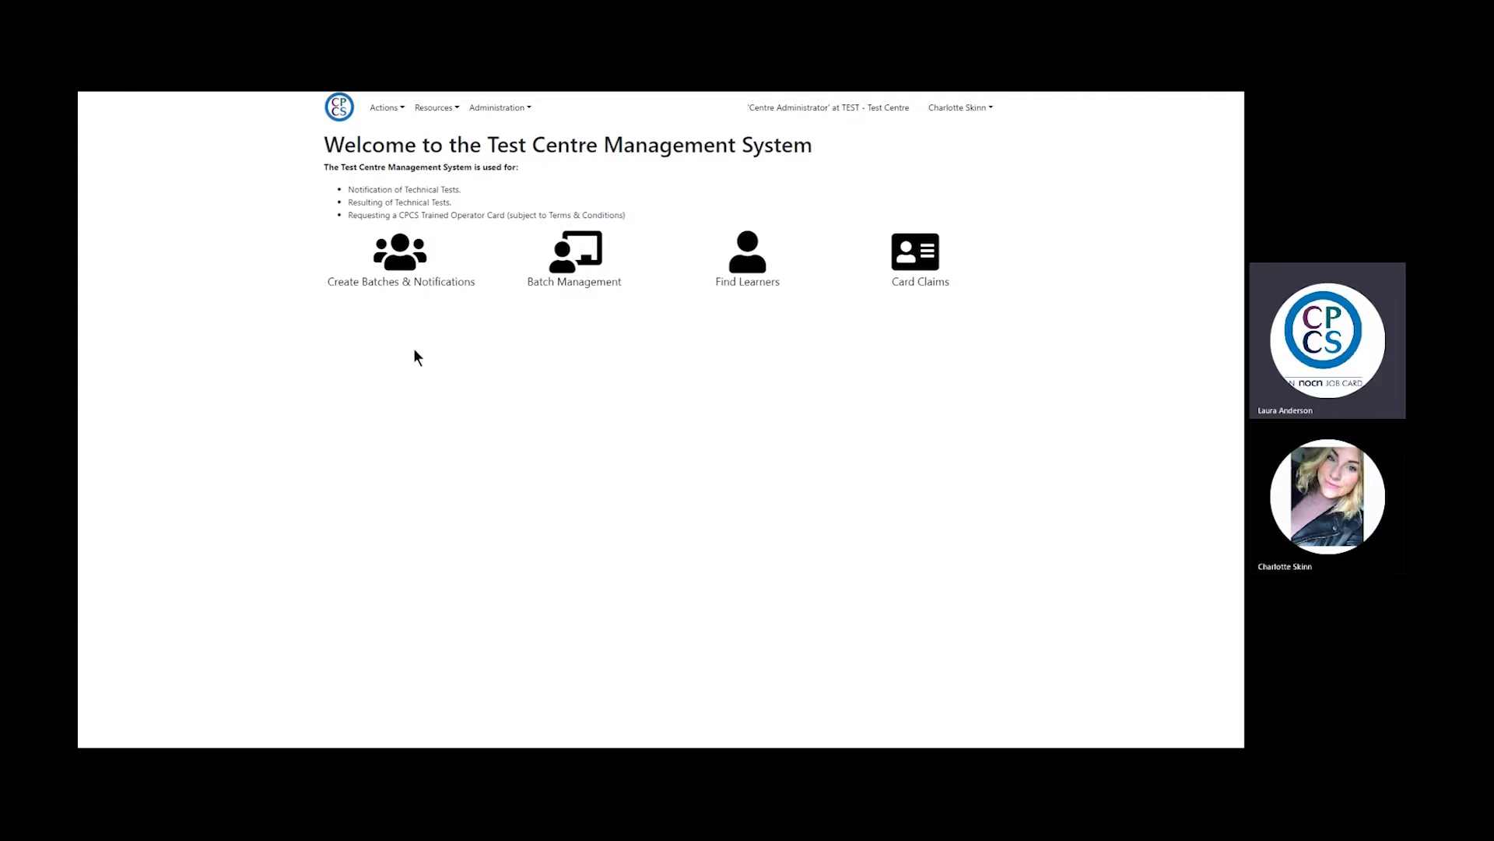
Create a new batch named W/C18TH and submit it.
{"action": "left_click", "coordinate": [401, 271]}
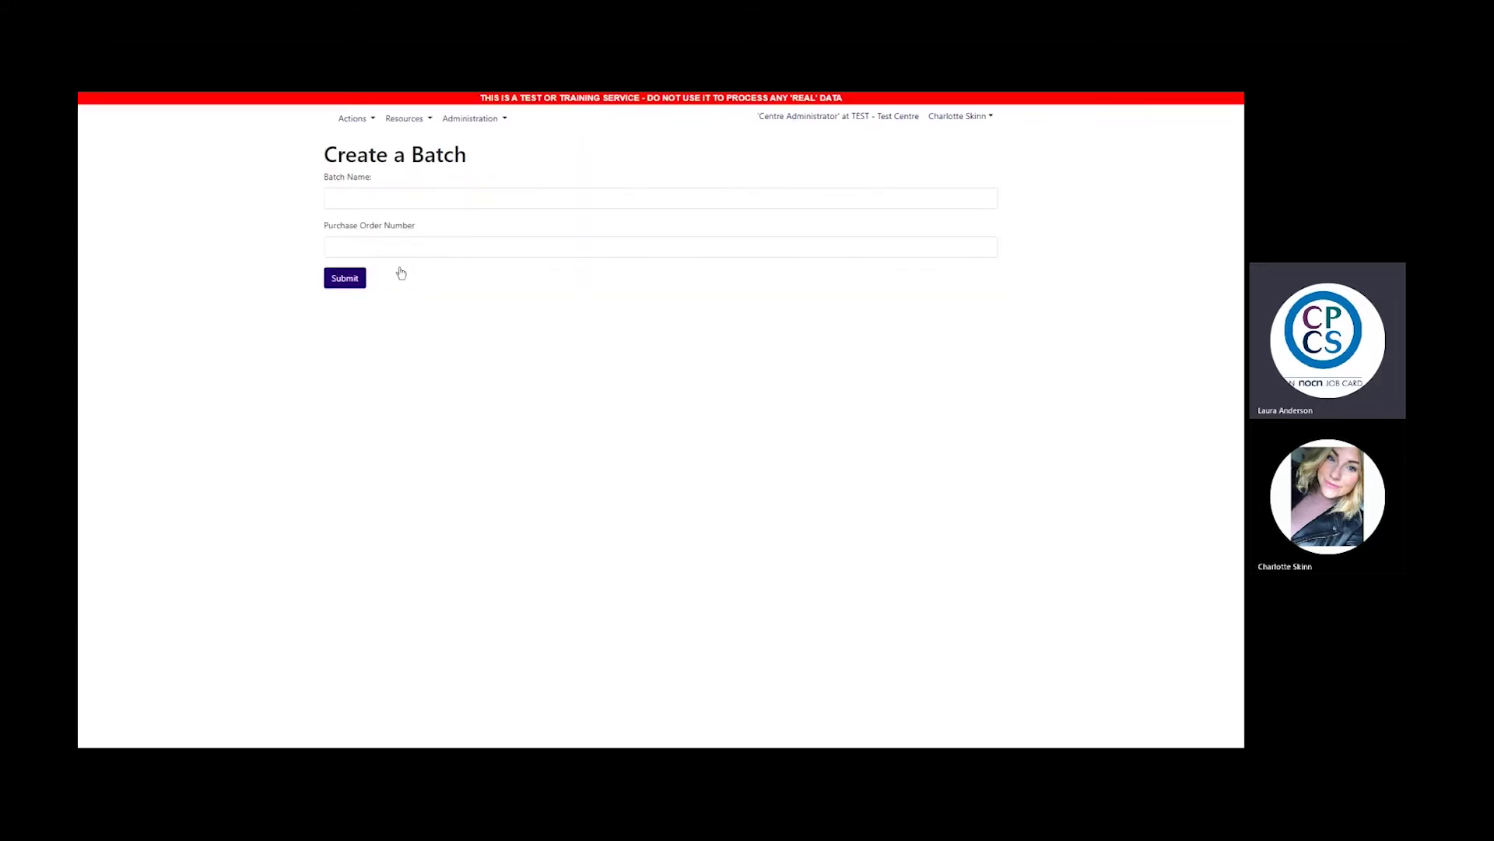
{"action": "left_click", "coordinate": [367, 200]}
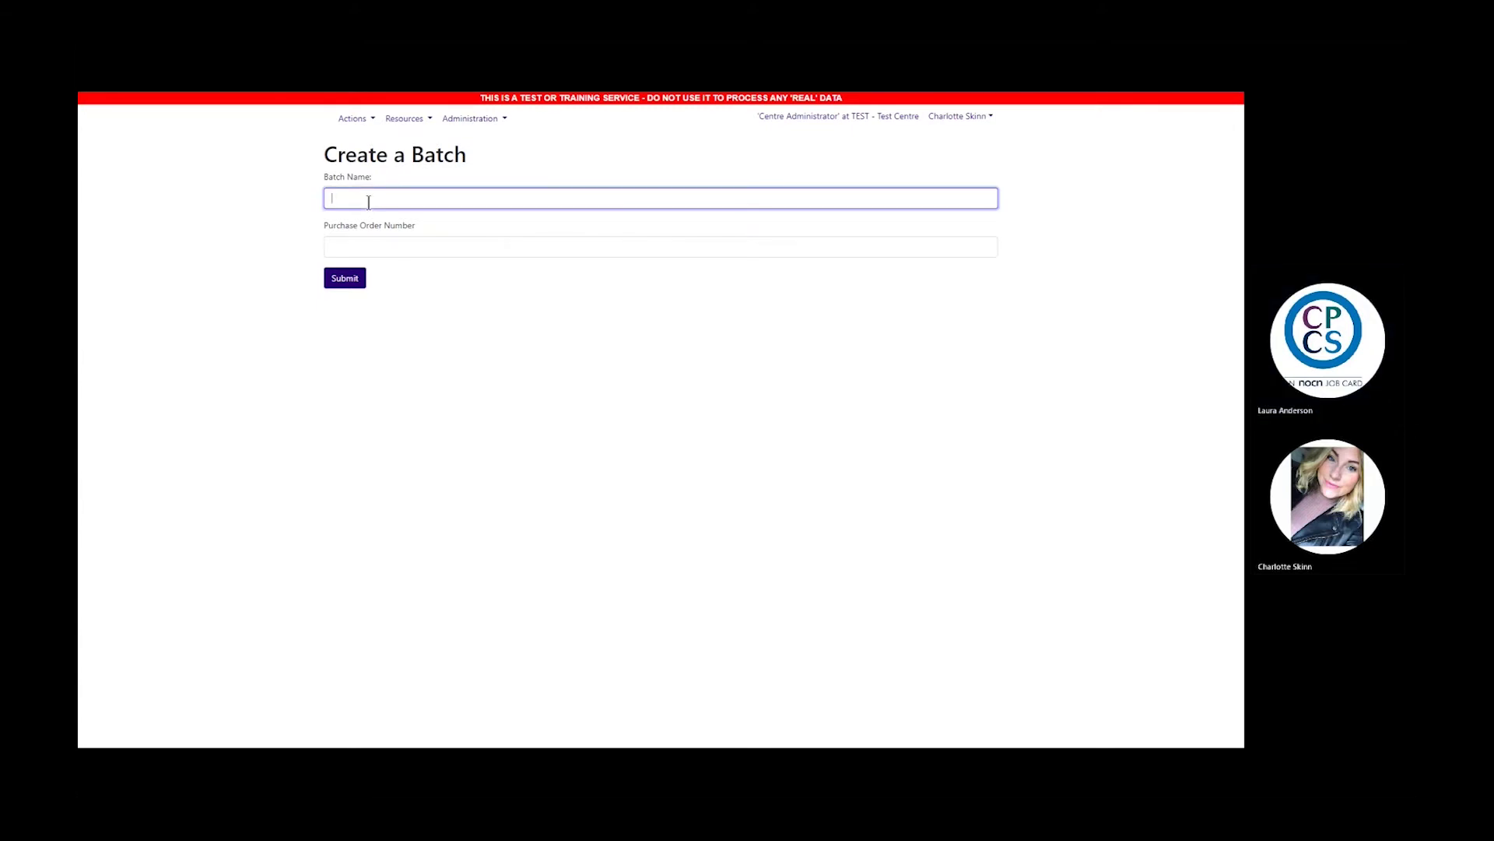
{"action": "type", "text": "W/"}
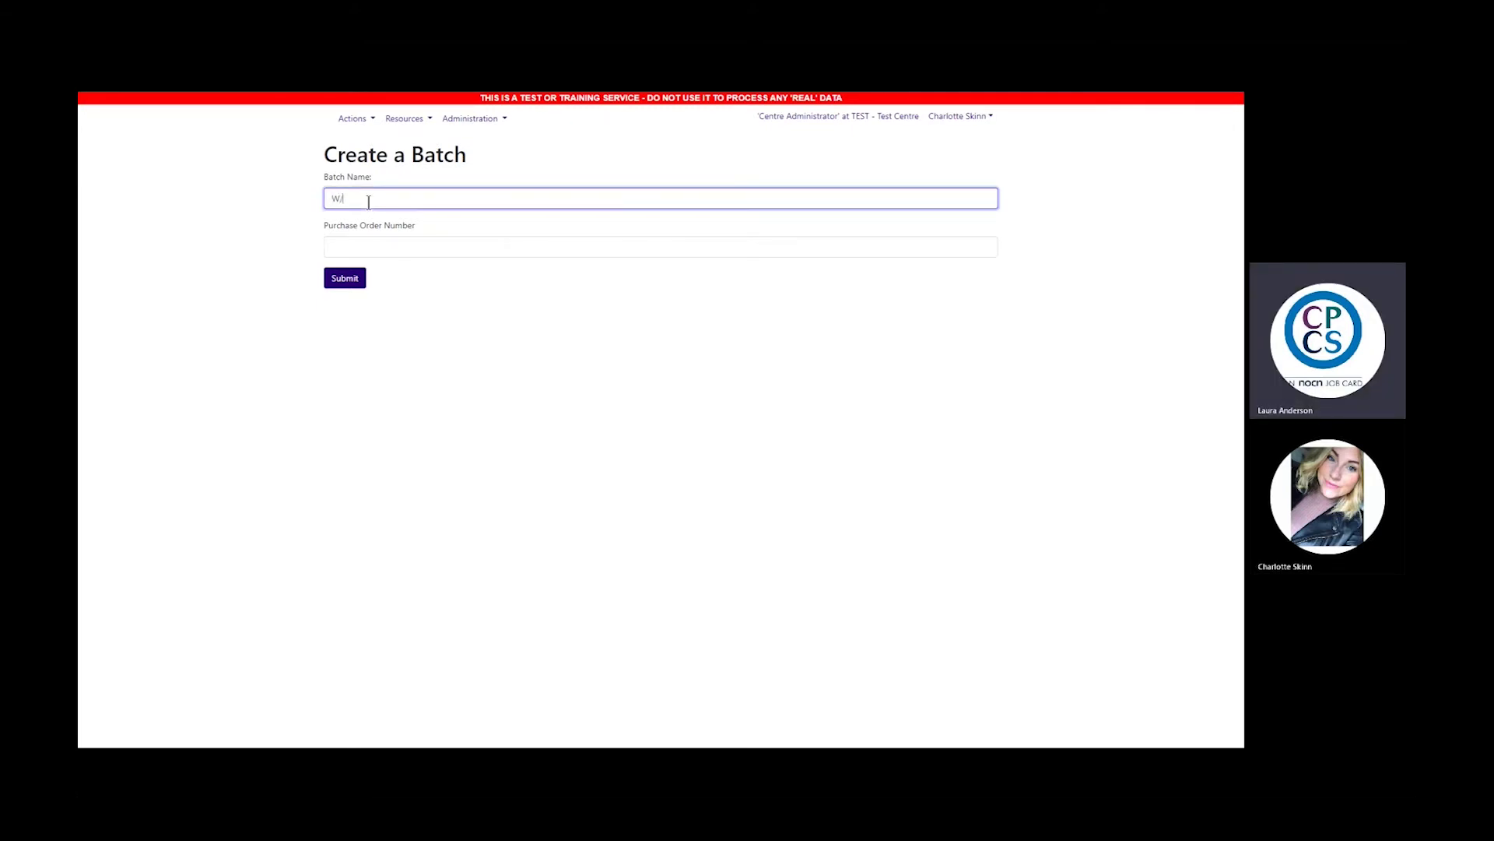
{"action": "type", "text": "C18"}
{"action": "type", "text": "TH"}
{"action": "left_click", "coordinate": [348, 280]}
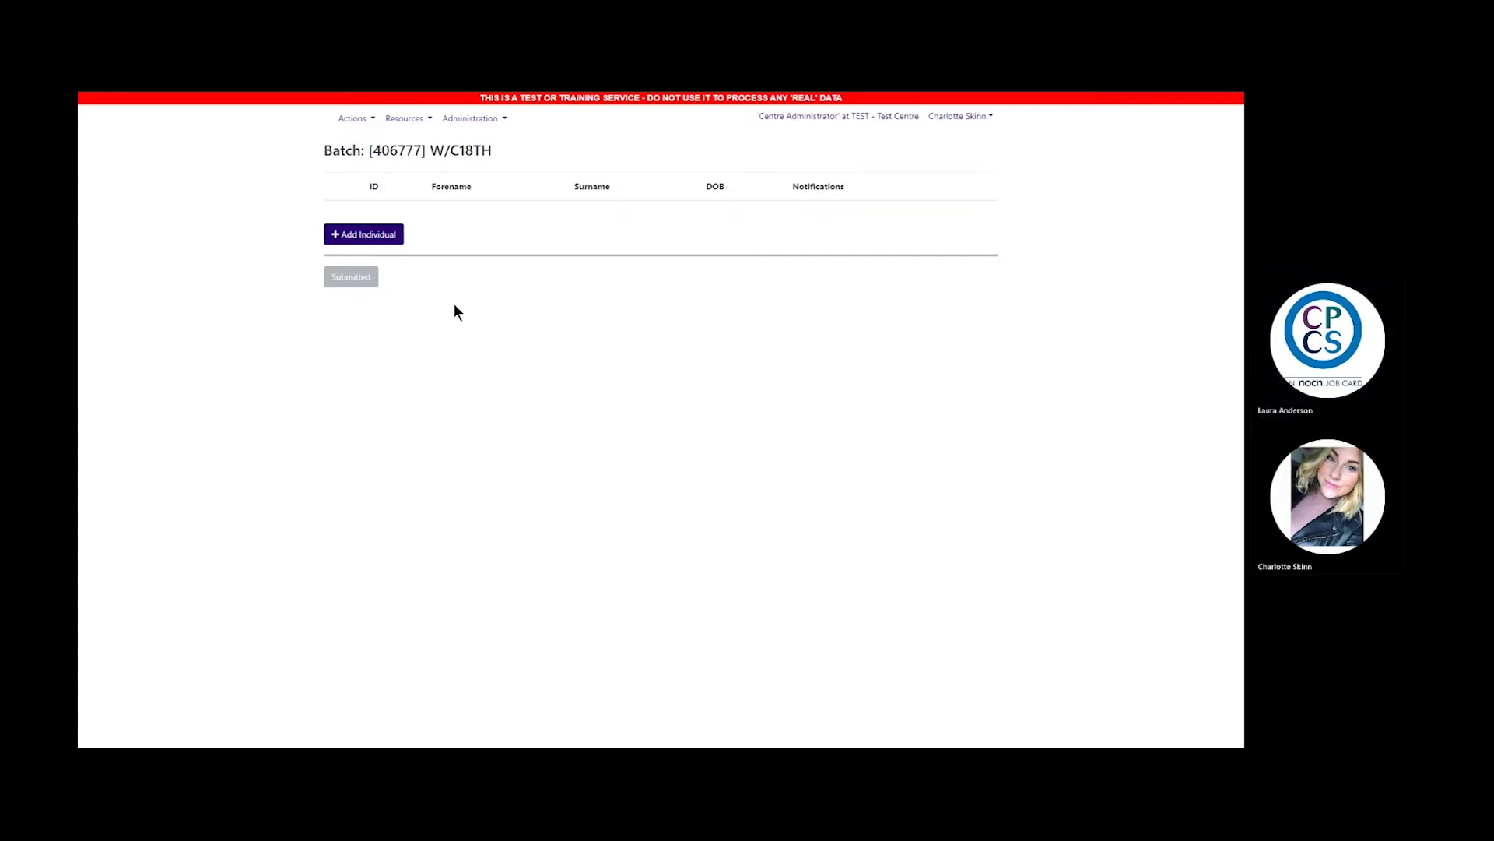
Add an individual and search by NI number TN651767M and surname Sample.
{"action": "left_click", "coordinate": [371, 239]}
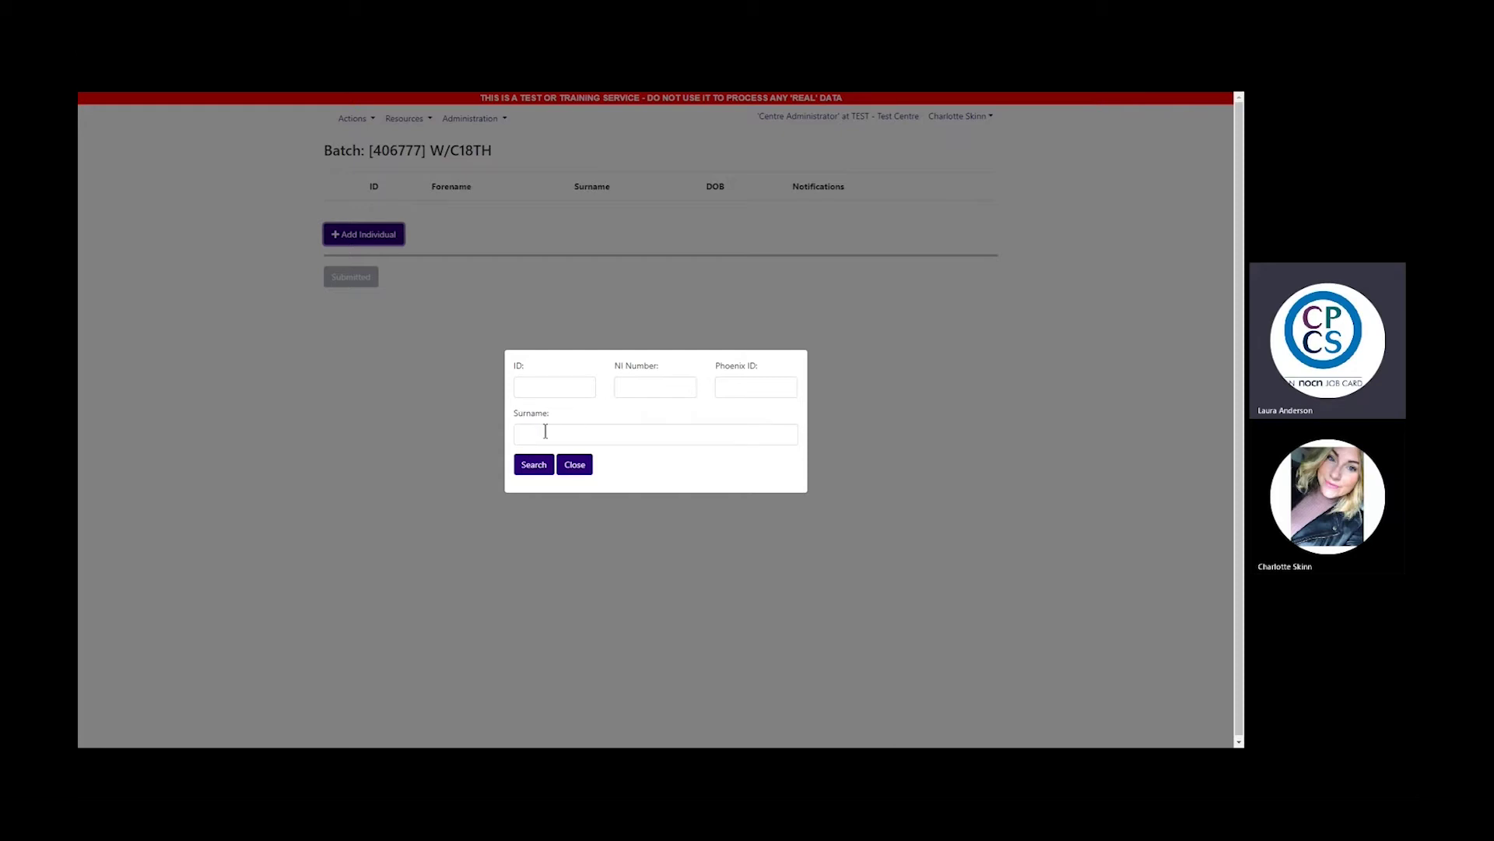
{"action": "left_click", "coordinate": [627, 388]}
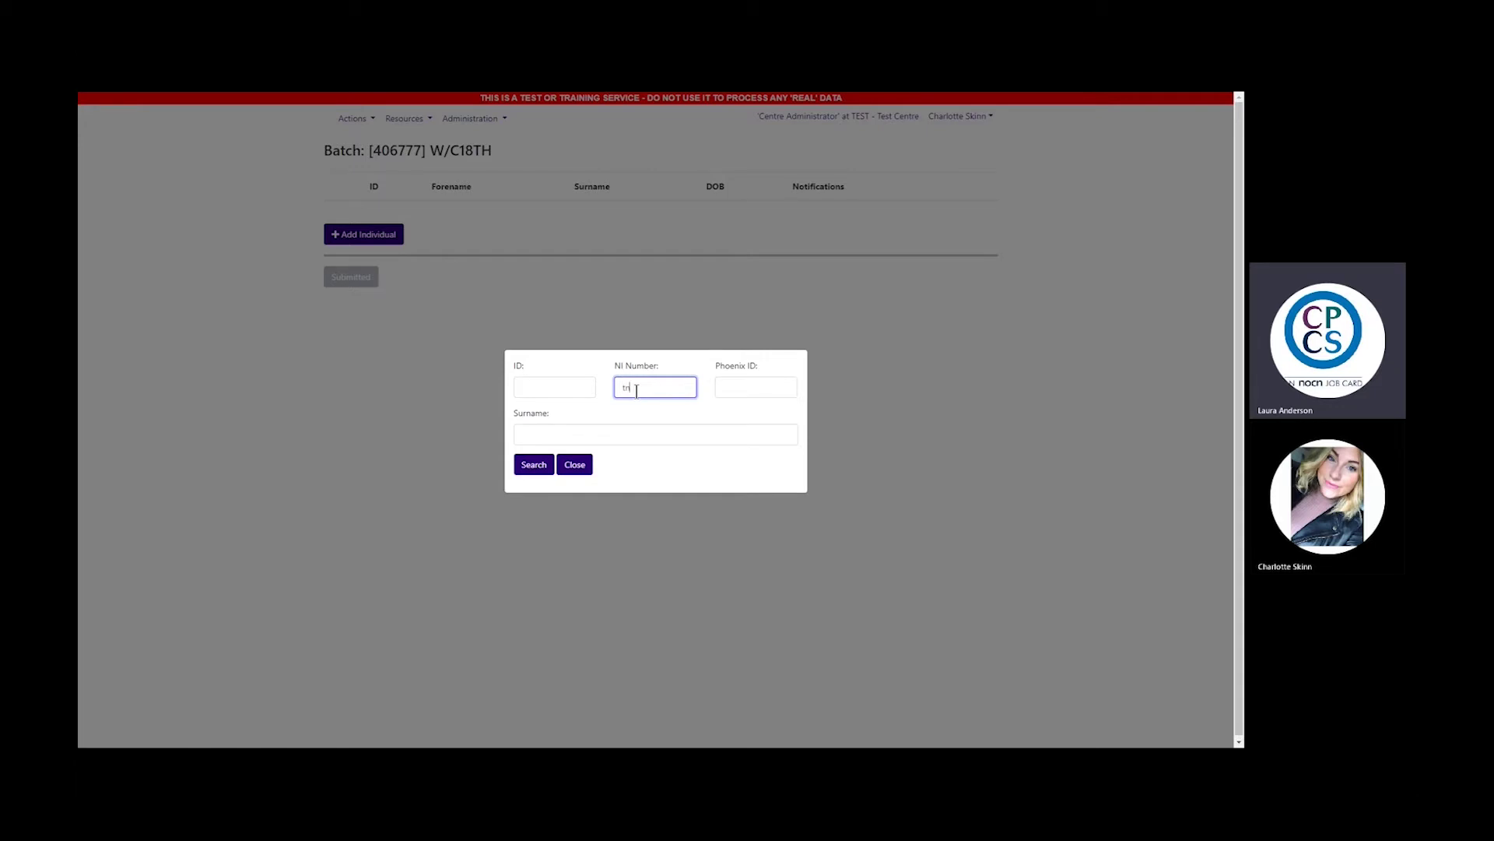
{"action": "type", "text": "65 "}
{"action": "type", "text": "65"}
{"action": "key", "text": "BackSpace"}
{"action": "type", "text": "N5"}
{"action": "type", "text": "1767"}
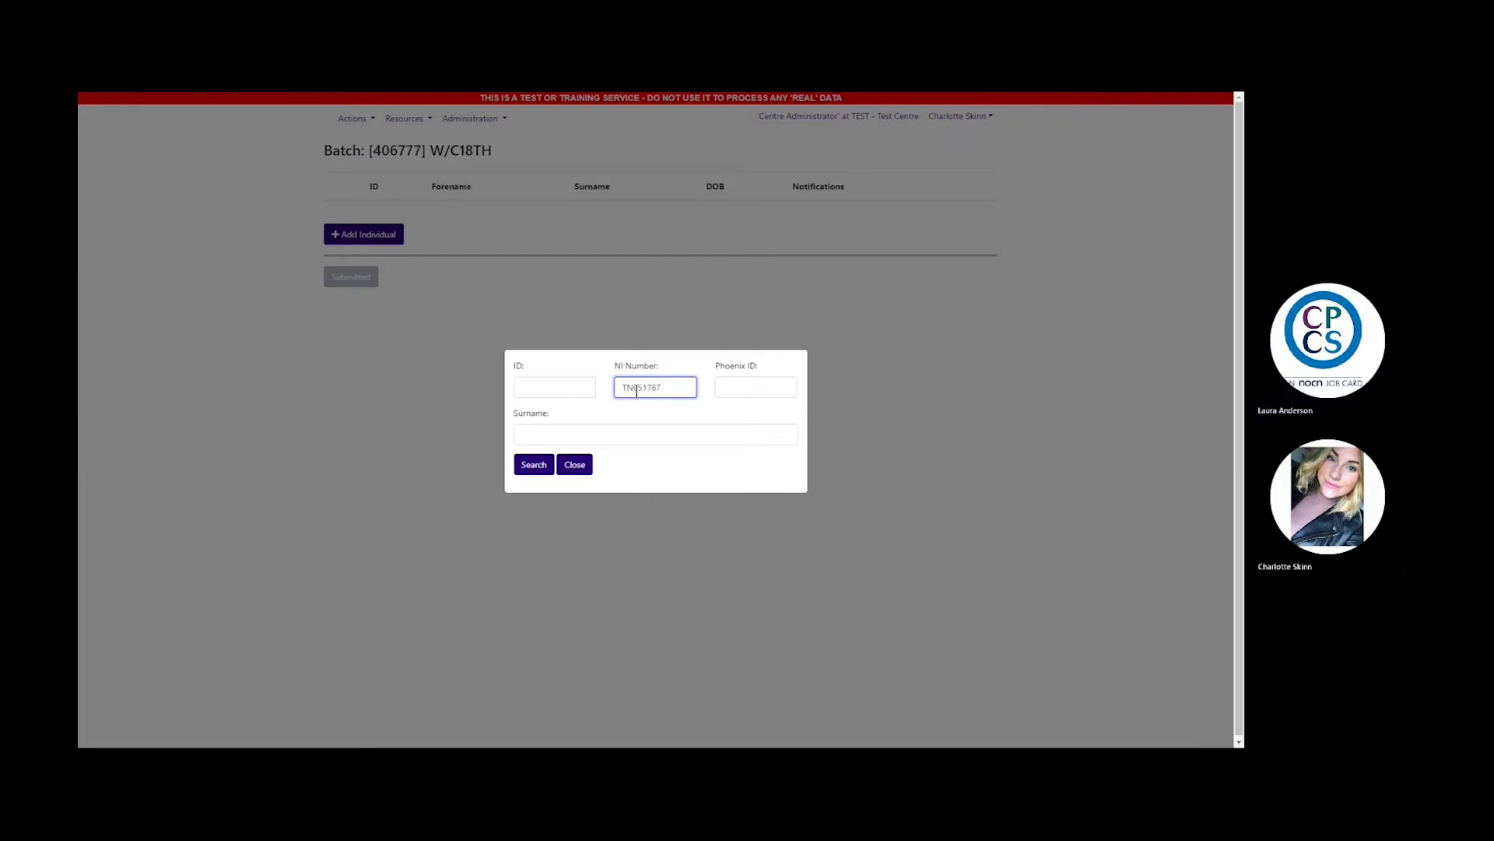
{"action": "type", "text": "M"}
{"action": "key", "text": "Tab"}
{"action": "key", "text": "Tab"}
{"action": "type", "text": "Sa"}
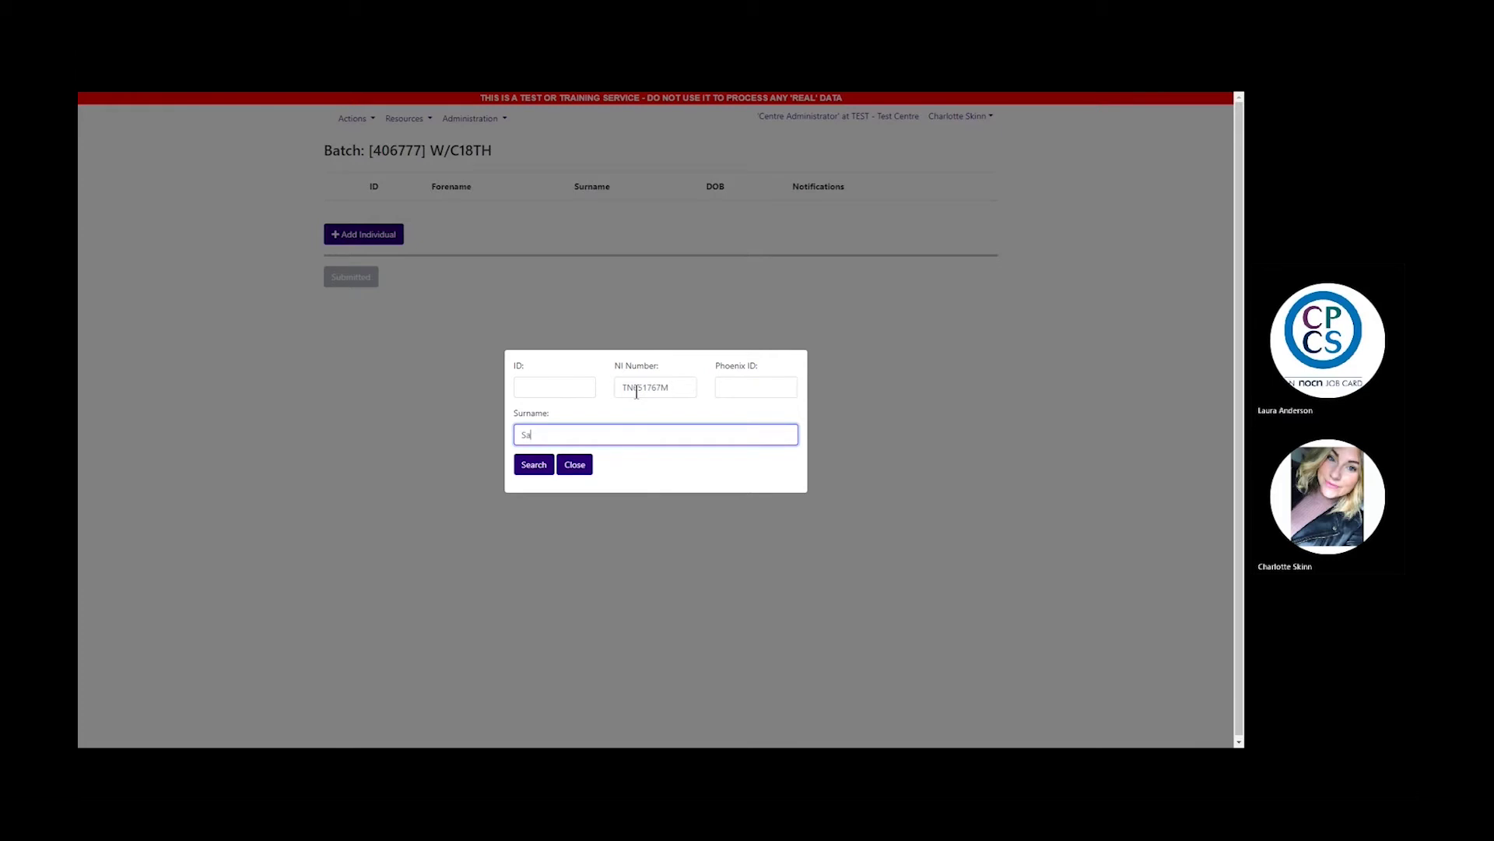
{"action": "type", "text": "mpl"}
{"action": "type", "text": "e"}
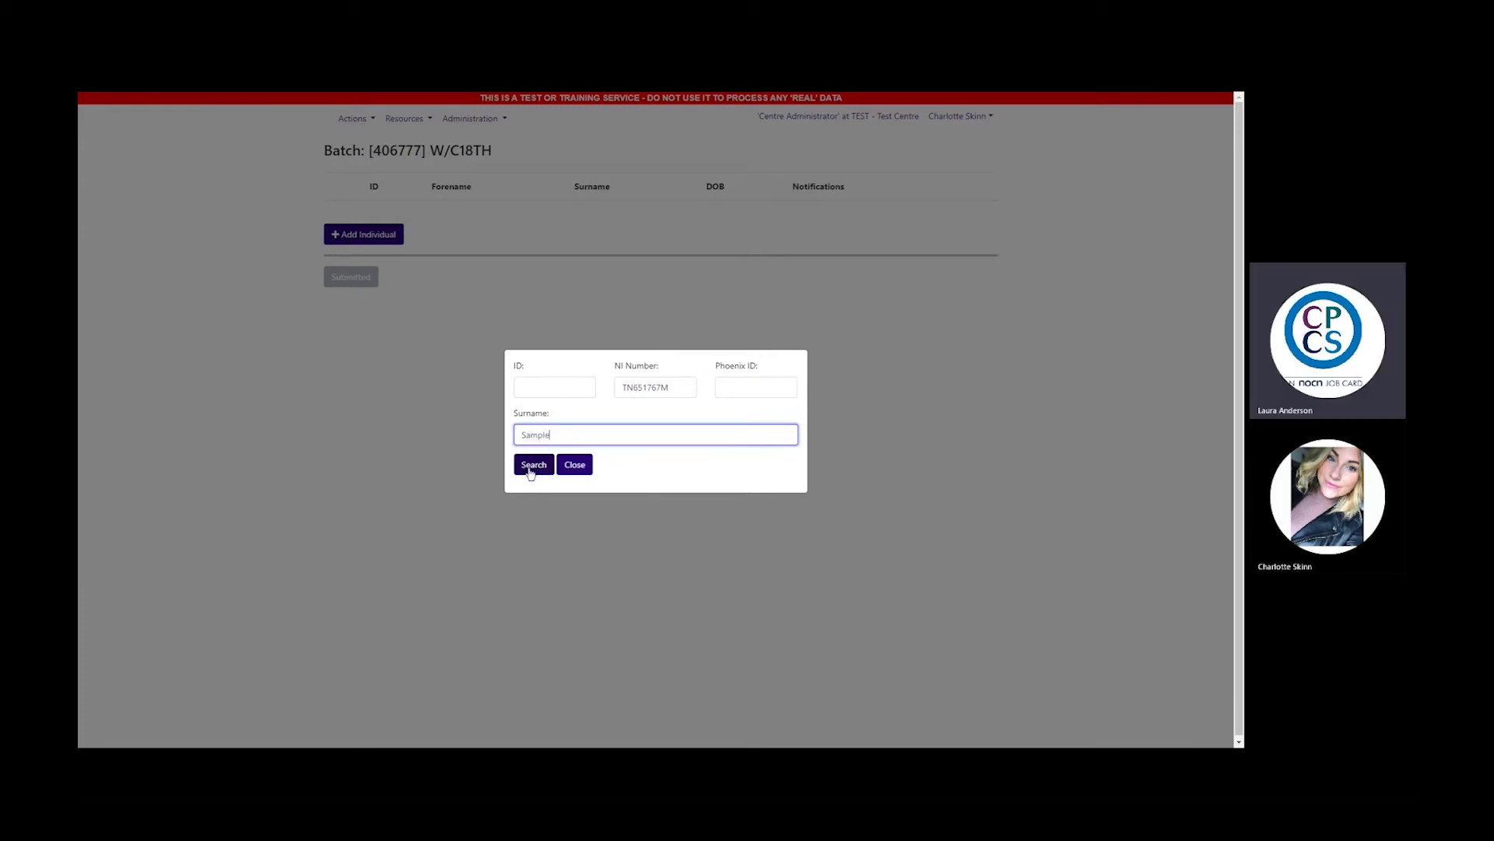
Run the learner search, then enter the forename and date of birth on the new-learner form.
{"action": "left_click", "coordinate": [532, 464]}
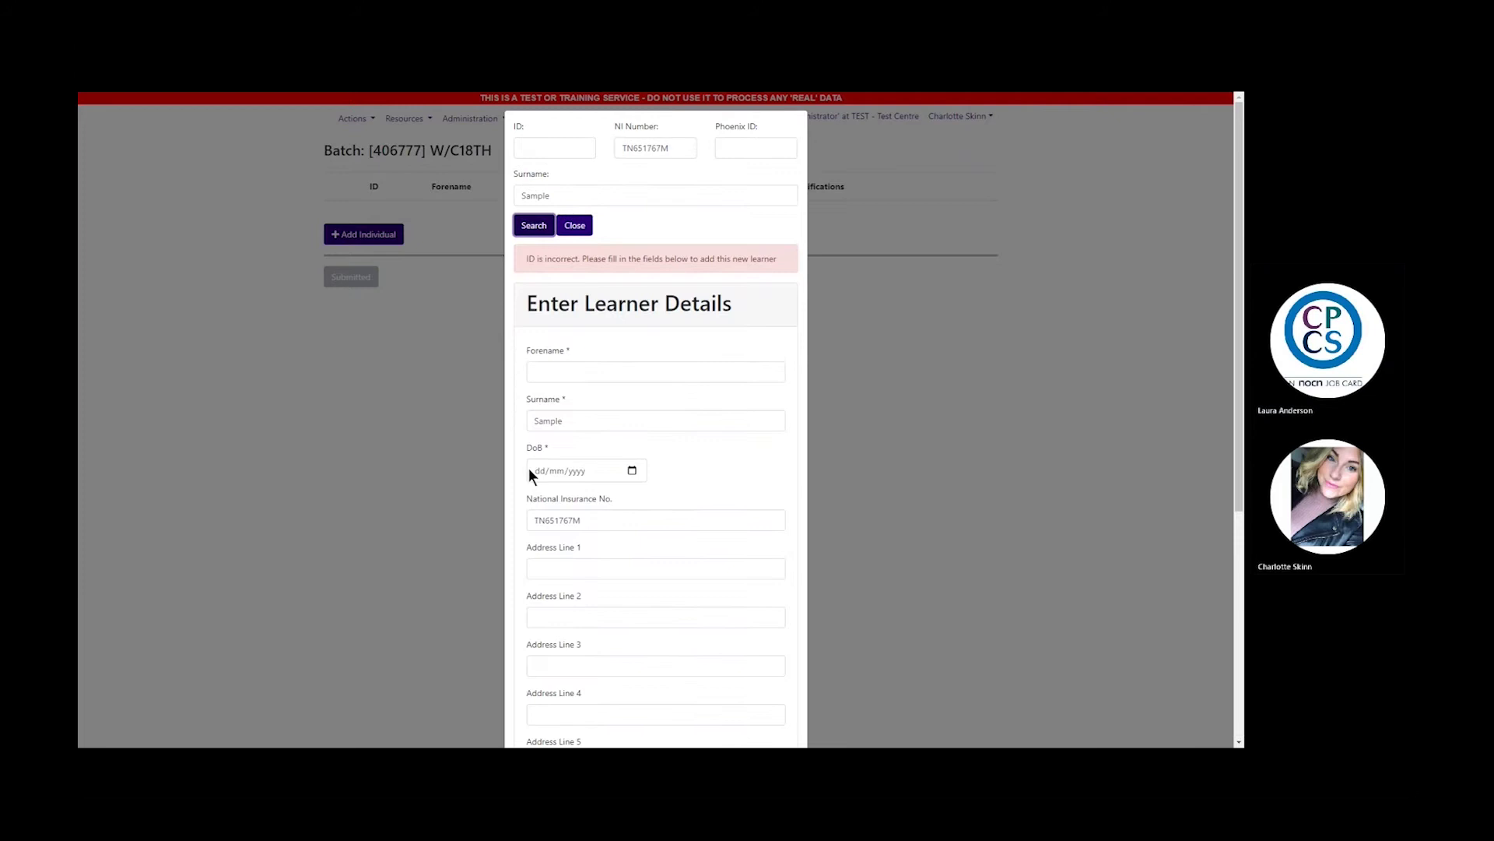
{"action": "left_click", "coordinate": [553, 375]}
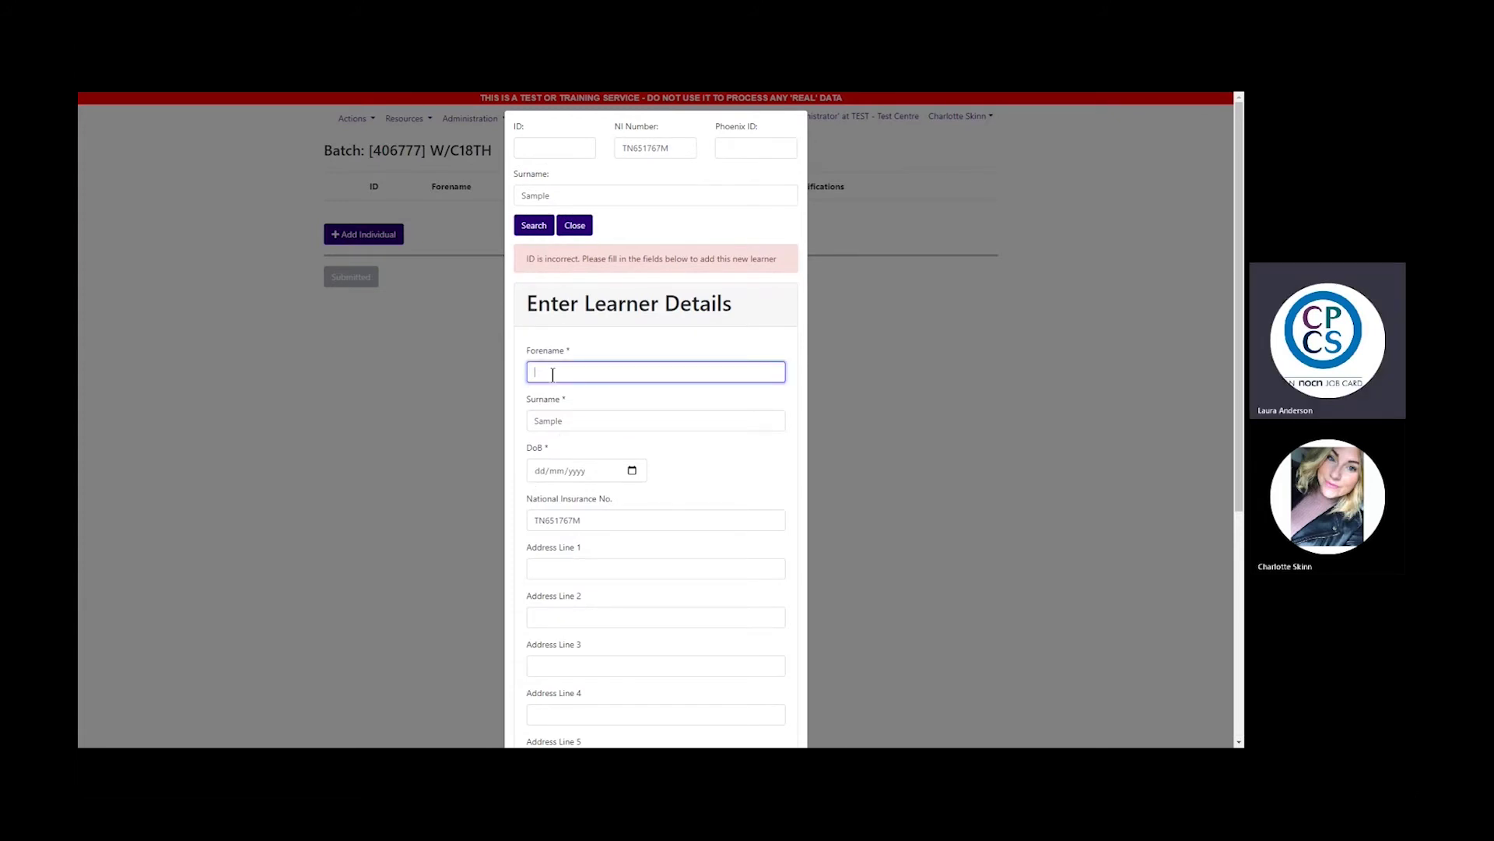
{"action": "type", "text": "Ben"}
{"action": "key", "text": "Tab"}
{"action": "key", "text": "Tab"}
{"action": "type", "text": "03/"}
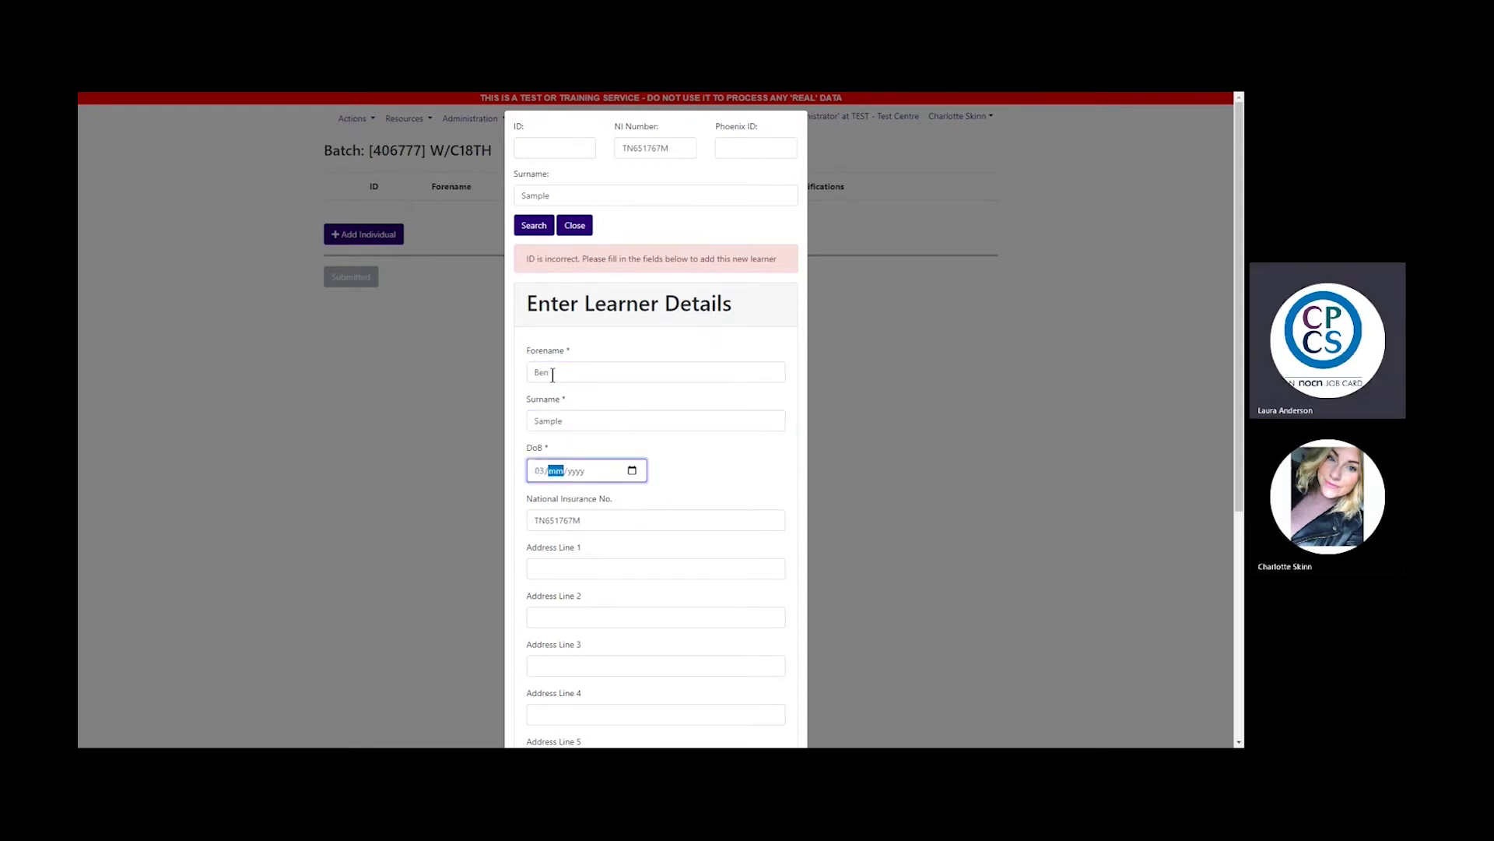
{"action": "type", "text": "01/1901"}
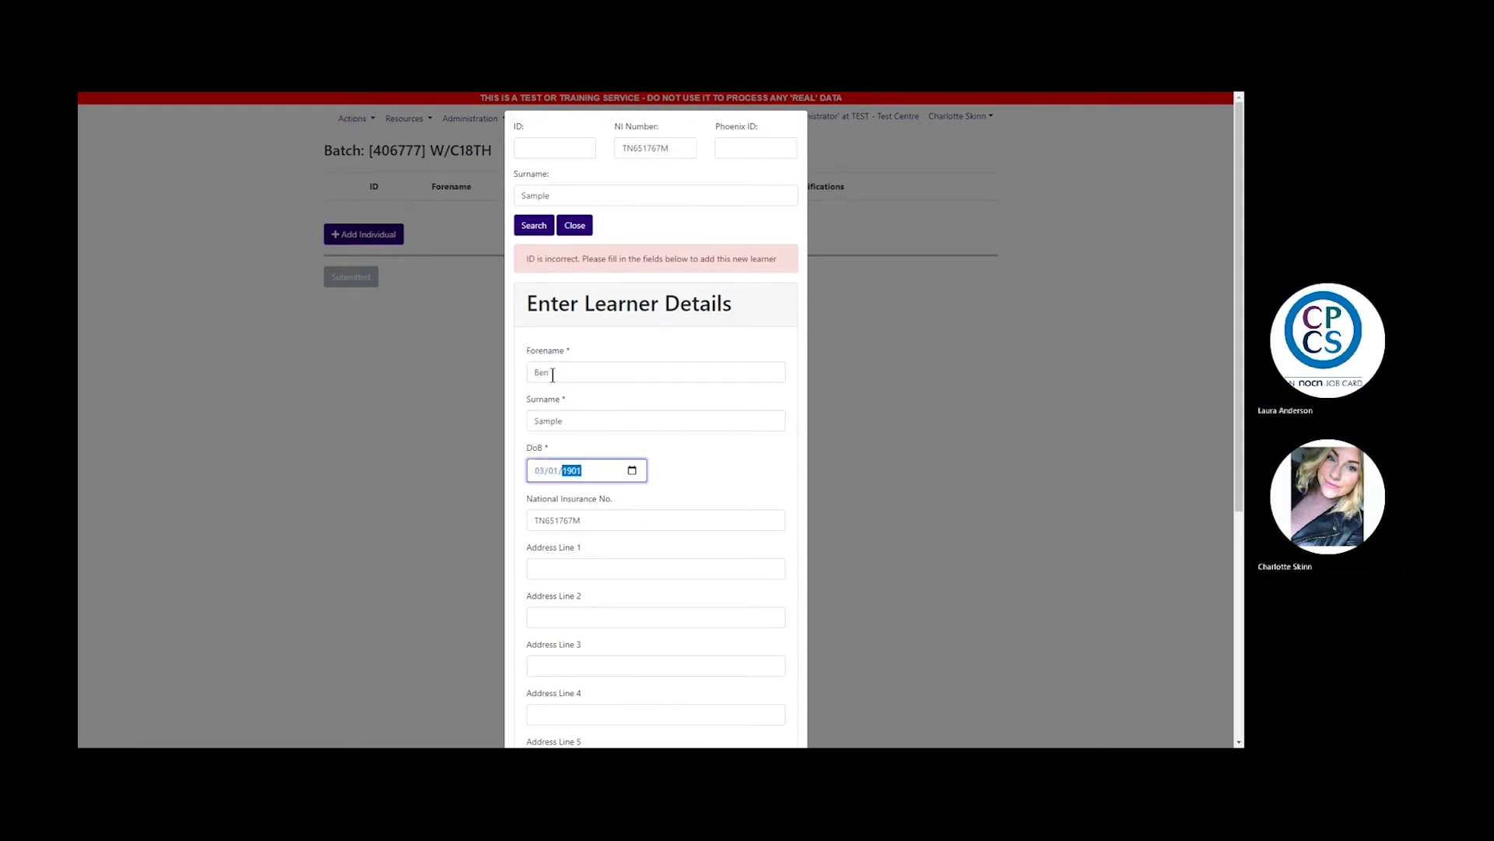
{"action": "left_click", "coordinate": [569, 568]}
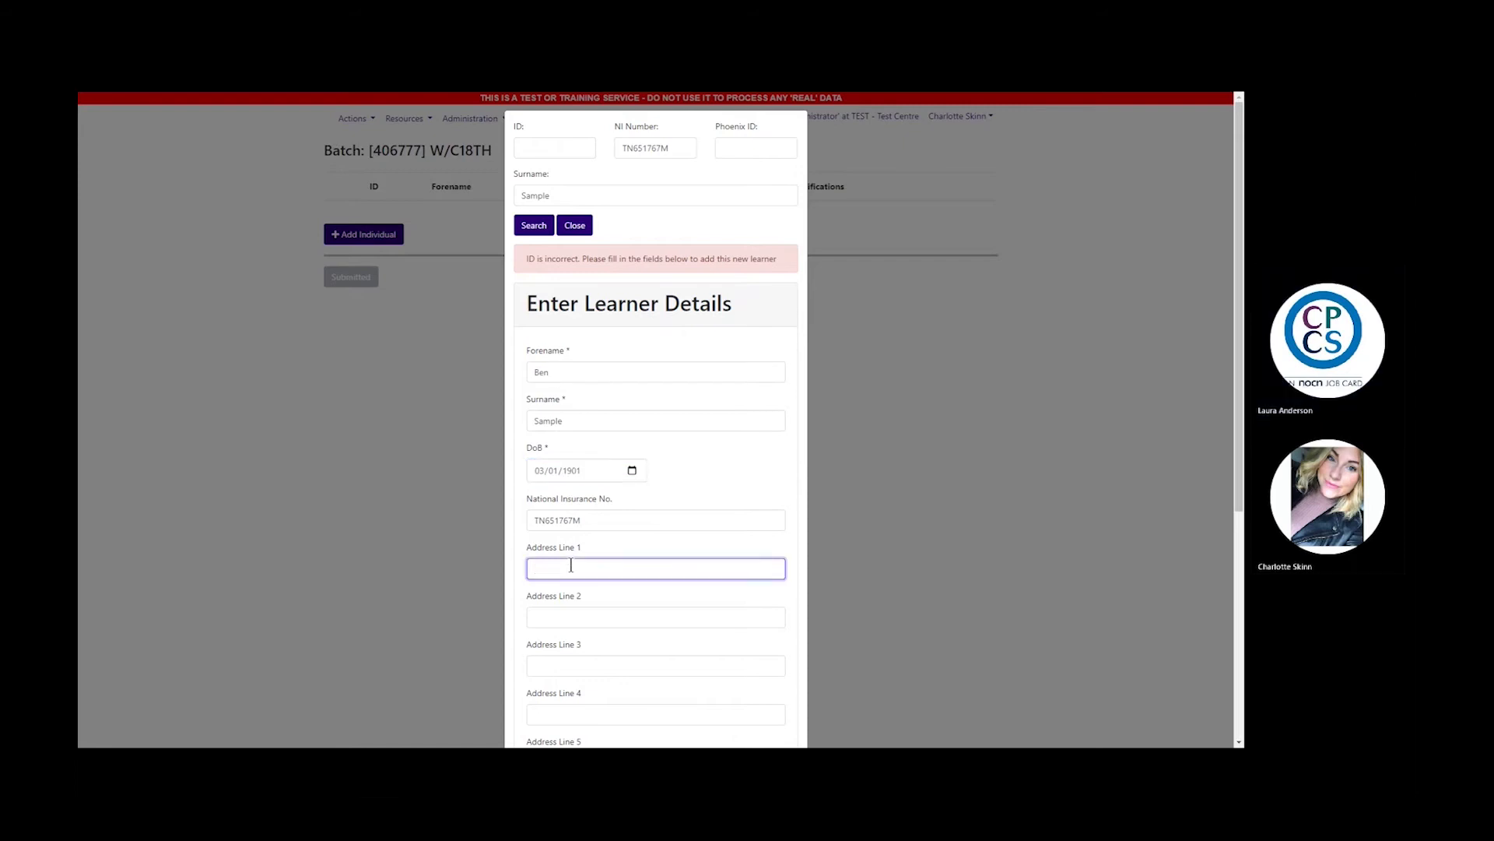
{"action": "type", "text": "8"}
{"action": "key", "text": "Tab"}
{"action": "type", "text": "ec"}
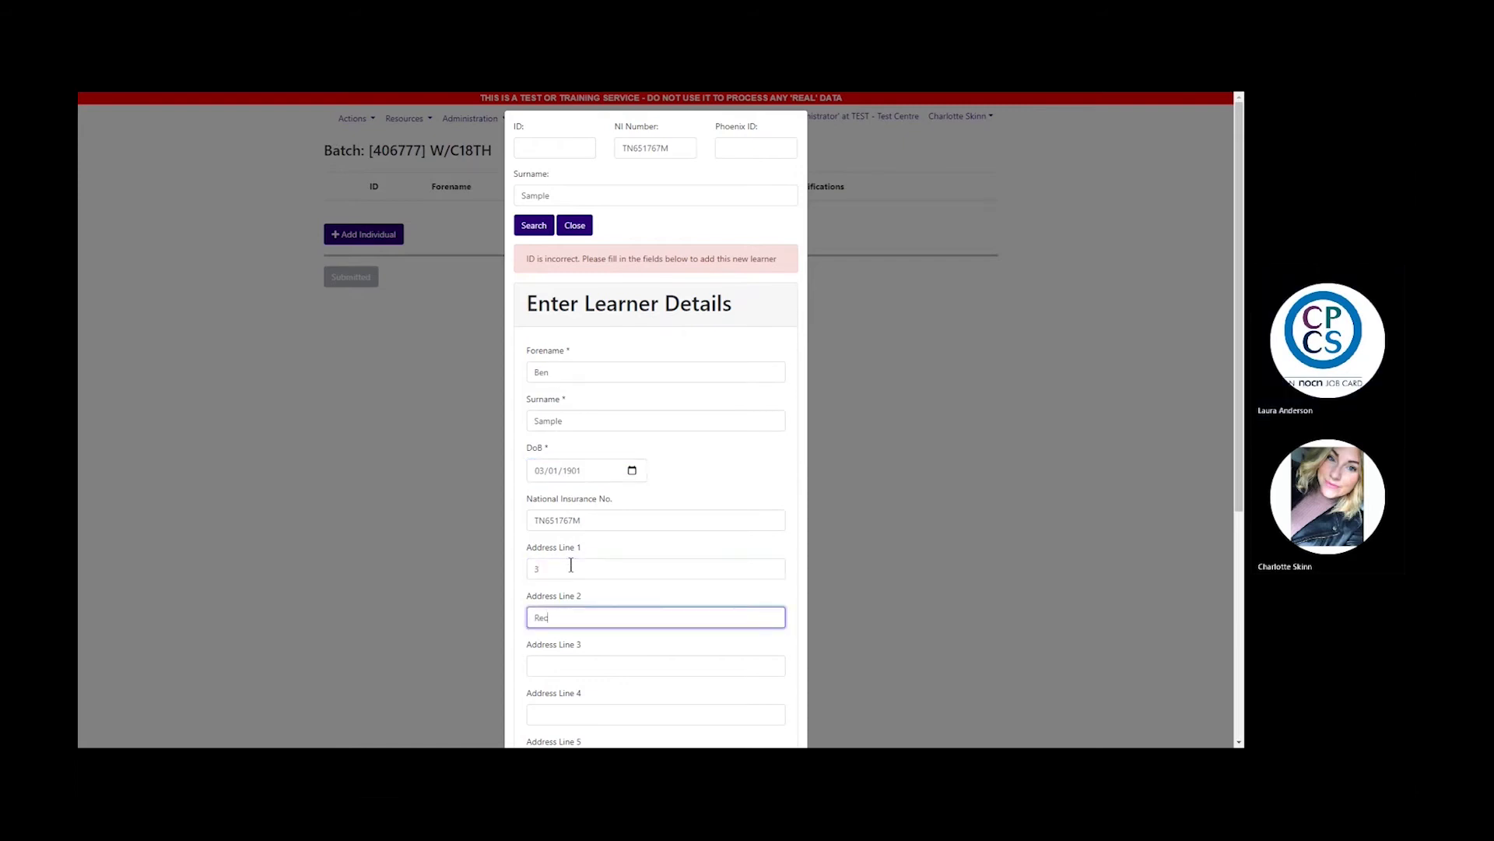
{"action": "type", "text": "tory"}
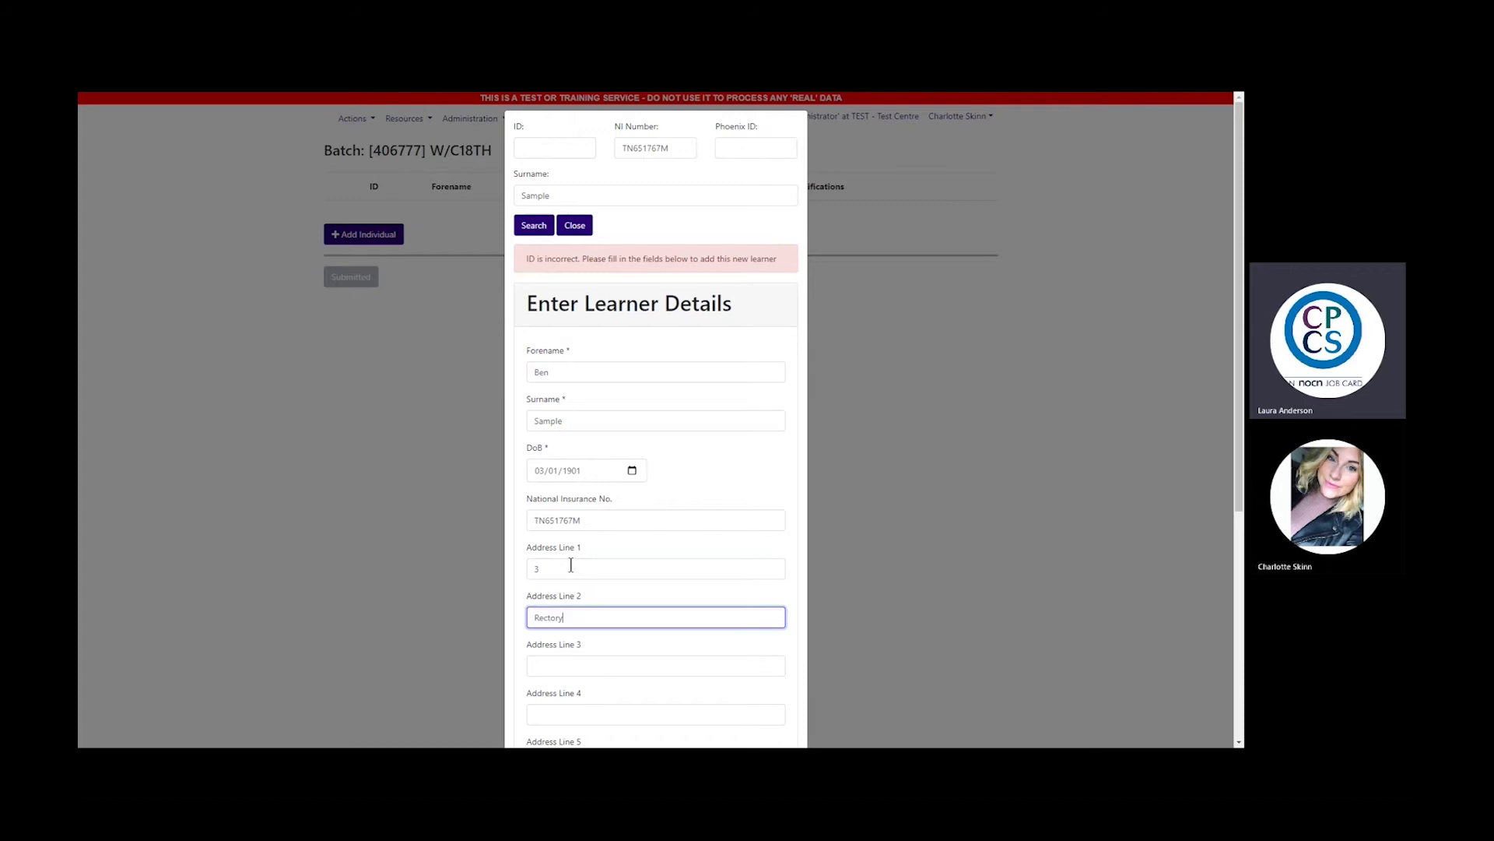
{"action": "type", "text": " Row"}
{"action": "key", "text": "Tab"}
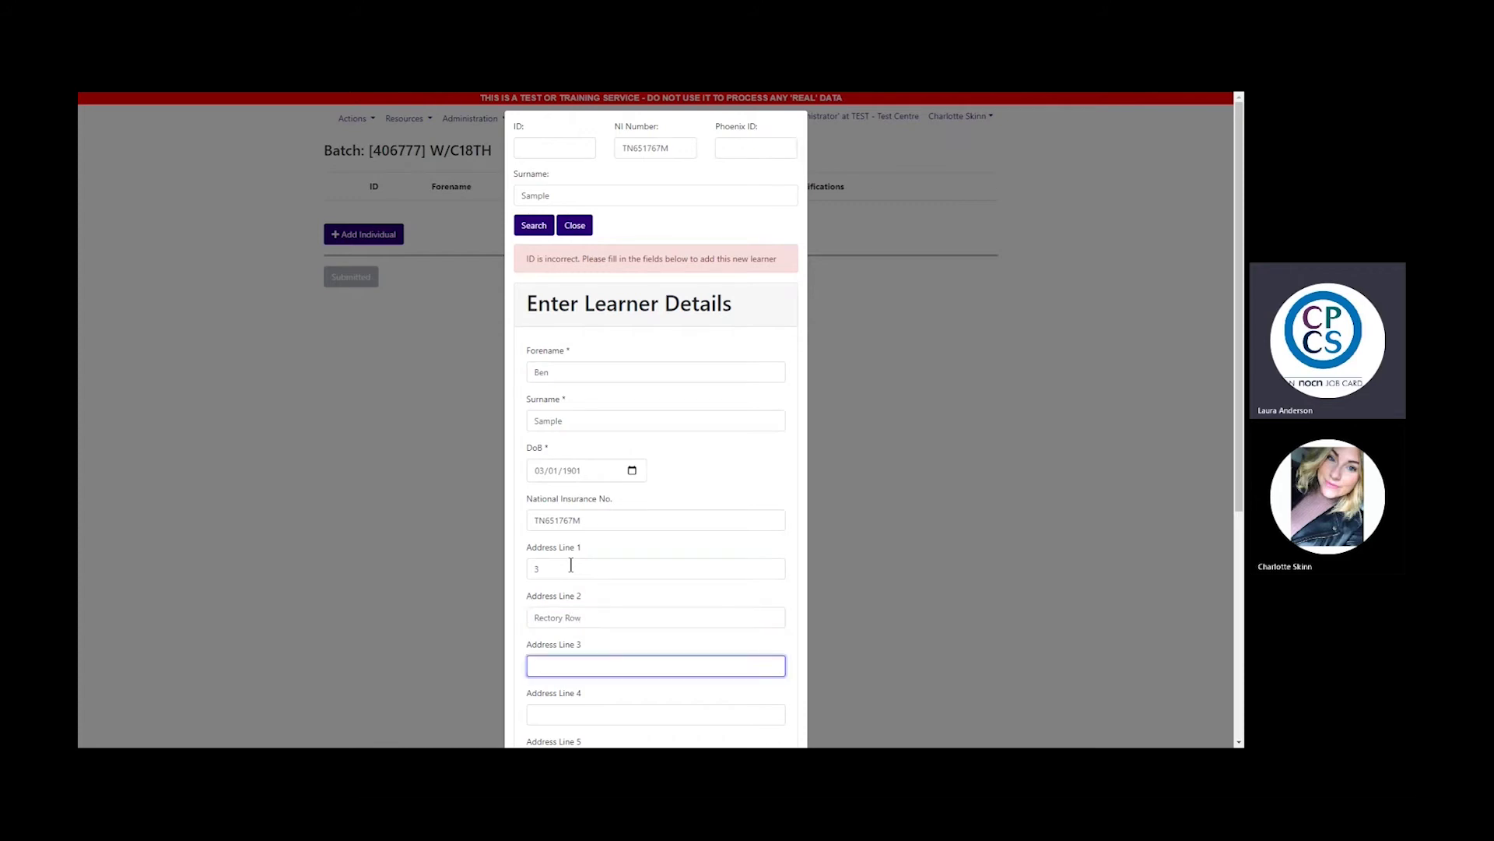
{"action": "type", "text": "Norw"}
{"action": "type", "text": "i"}
{"action": "type", "text": "ich"}
{"action": "key", "text": "Tab"}
{"action": "type", "text": "Nor"}
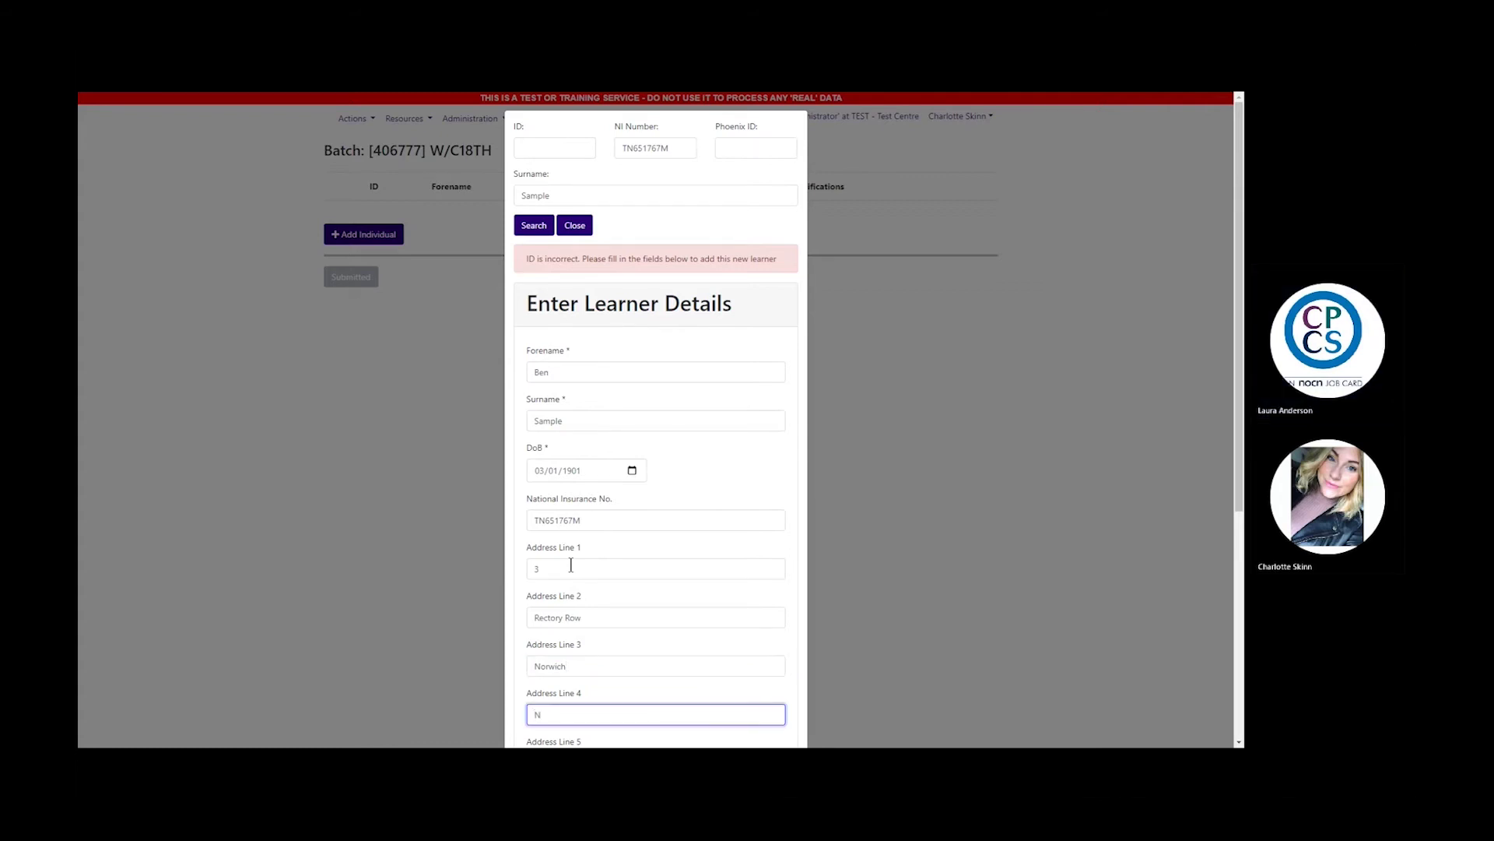
{"action": "type", "text": "fol"}
{"action": "key", "text": "Tab"}
{"action": "key", "text": "Tab"}
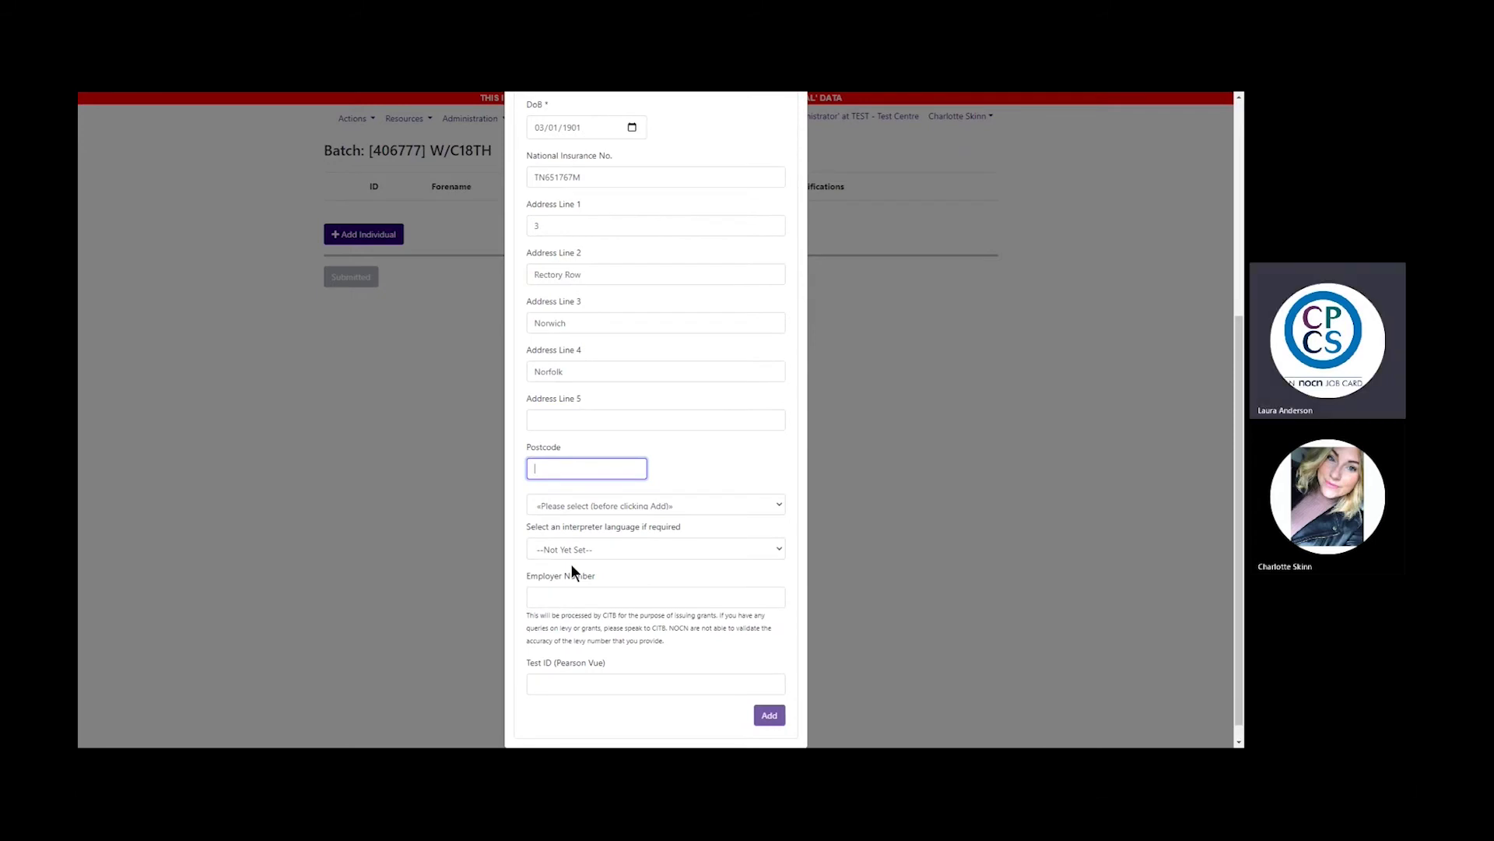
{"action": "type", "text": "ZZ10 7"}
{"action": "type", "text": "L"}
{"action": "type", "text": "Z"}
{"action": "left_click", "coordinate": [735, 507]}
{"action": "left_click", "coordinate": [736, 536]}
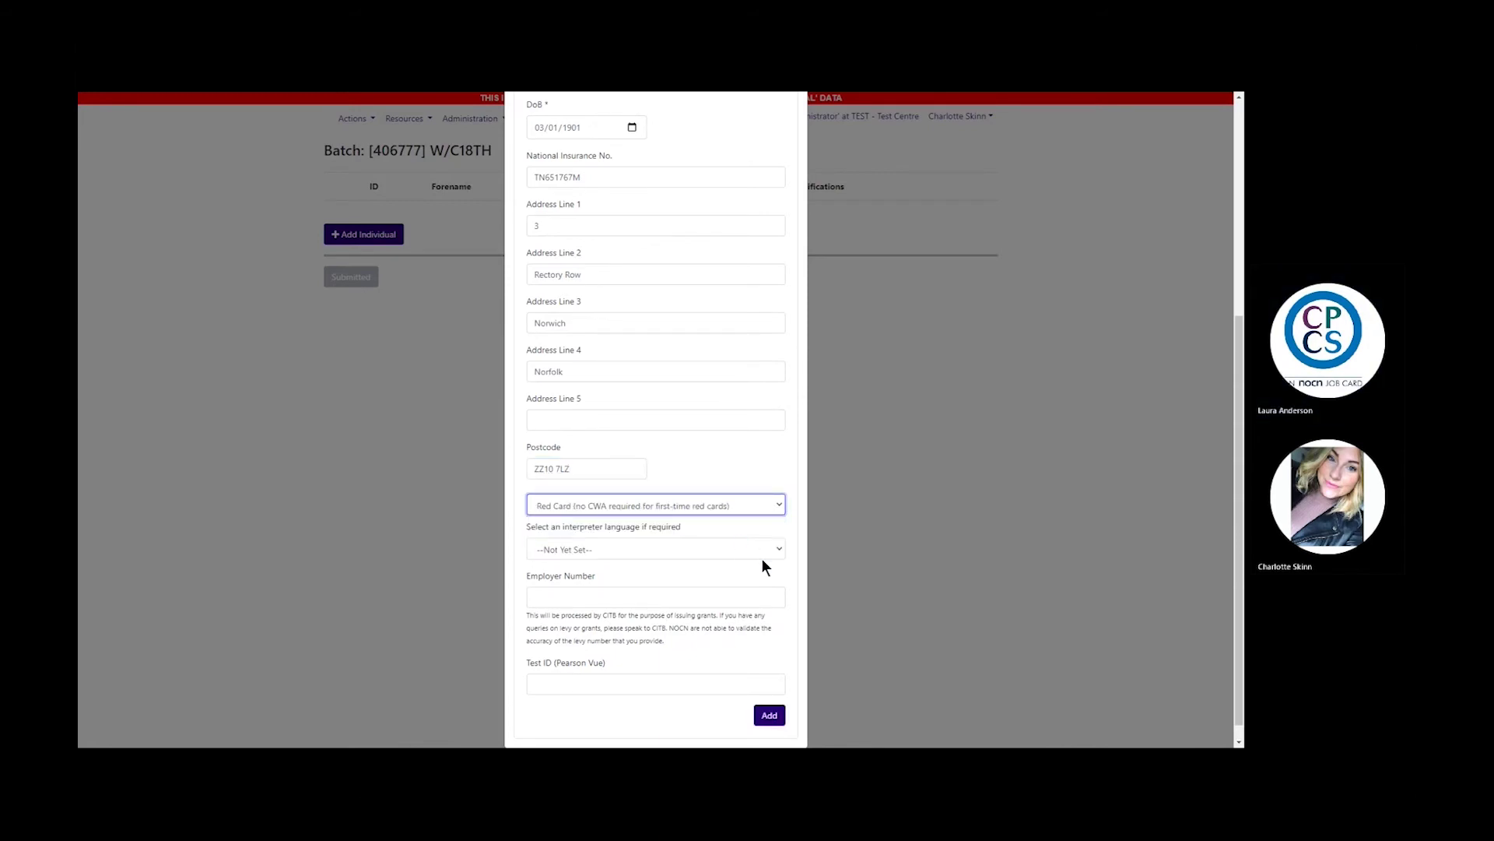
{"action": "left_click", "coordinate": [575, 597]}
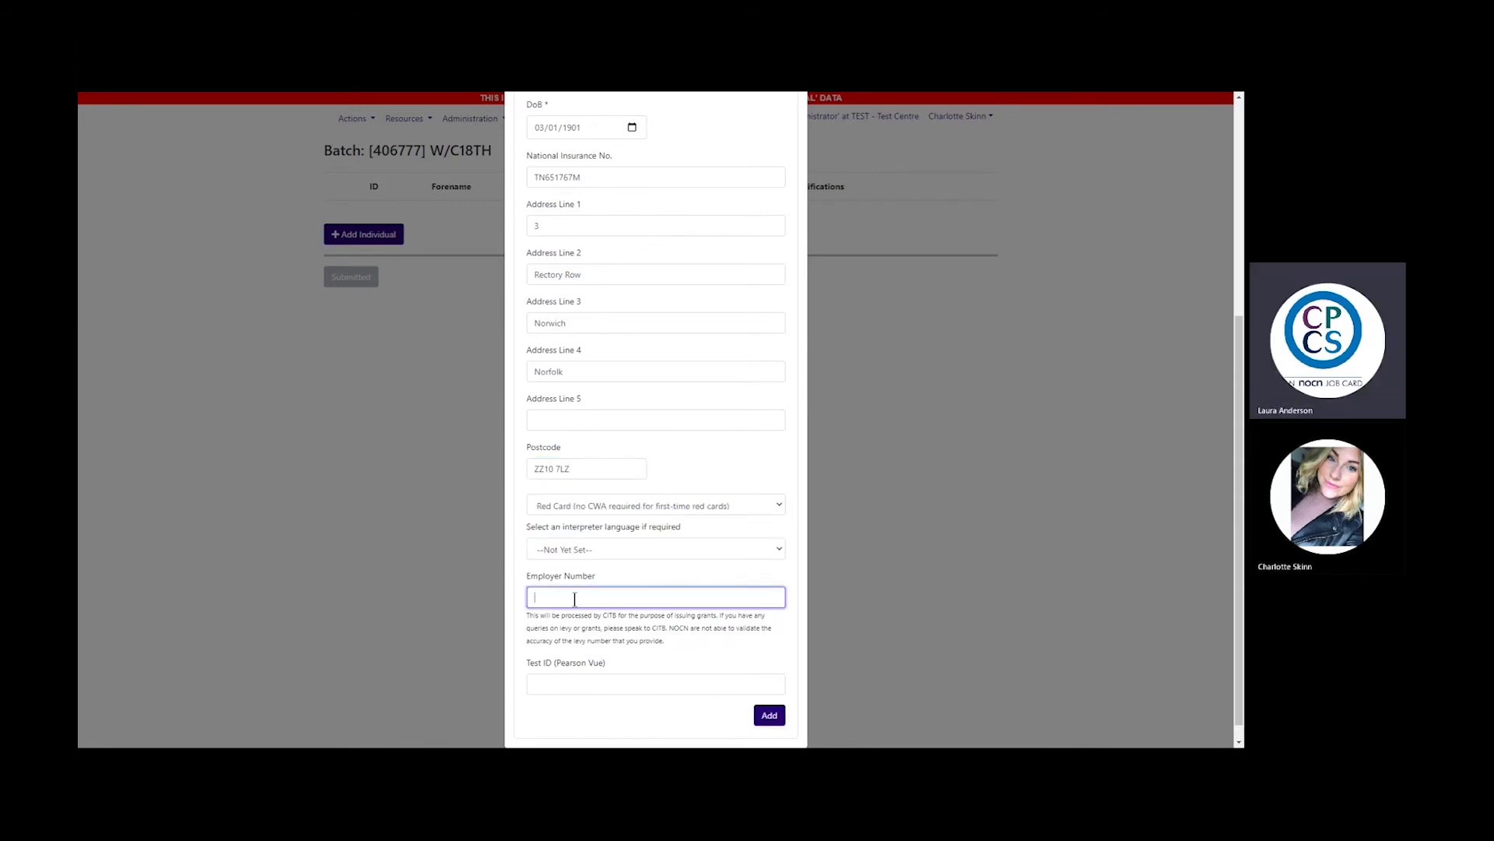
{"action": "type", "text": "36524856"}
{"action": "type", "text": "85"}
Save Ben Sample into batch W/C18TH, giving him ID 40881816.
{"action": "left_click", "coordinate": [771, 714]}
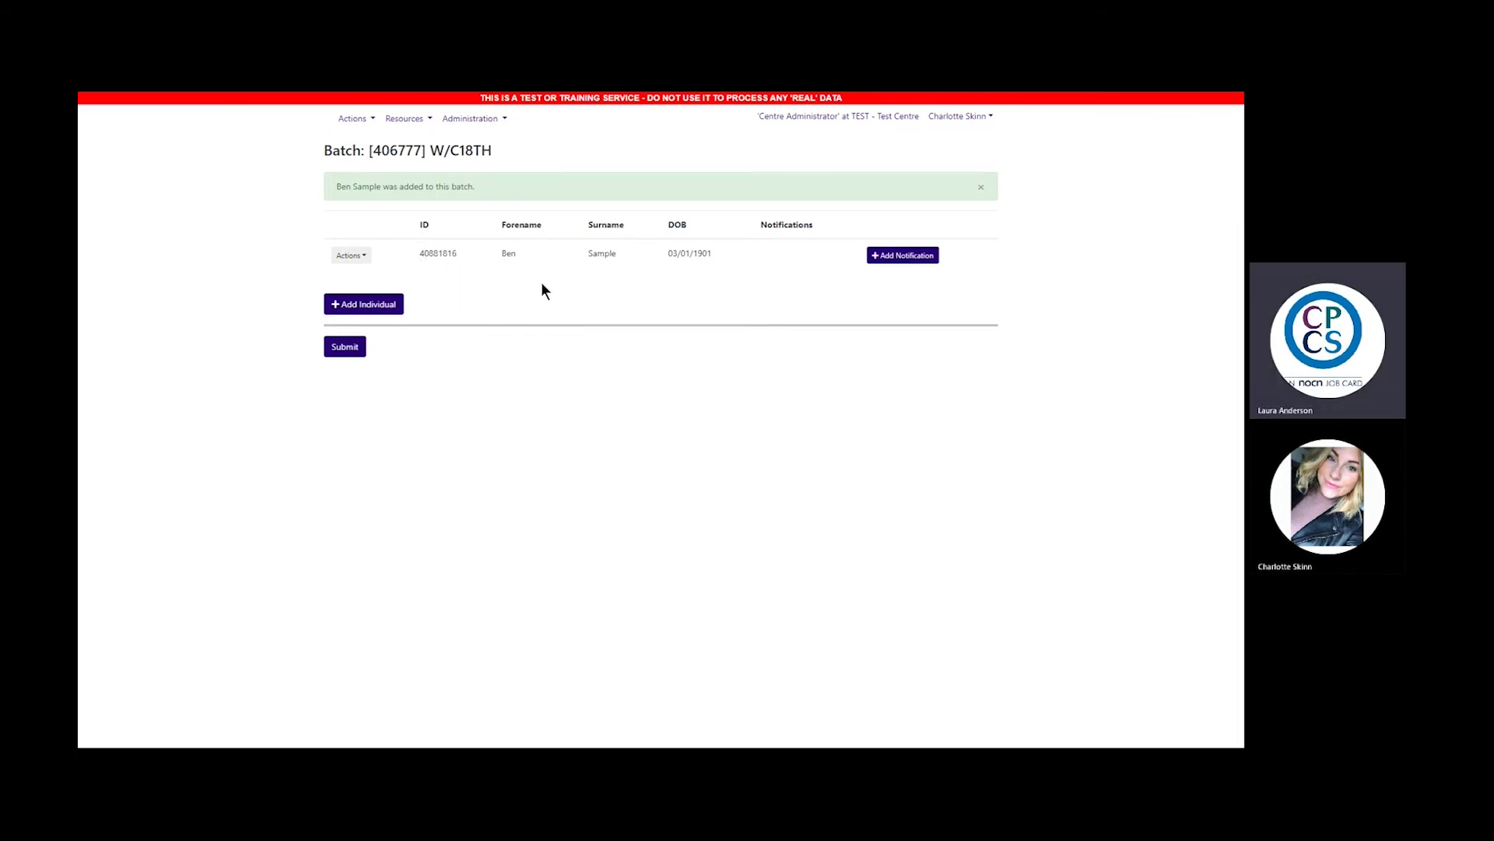
Start a notification for Ben Sample at site TCMS - 1519 with test type Theory.
{"action": "left_click", "coordinate": [899, 257]}
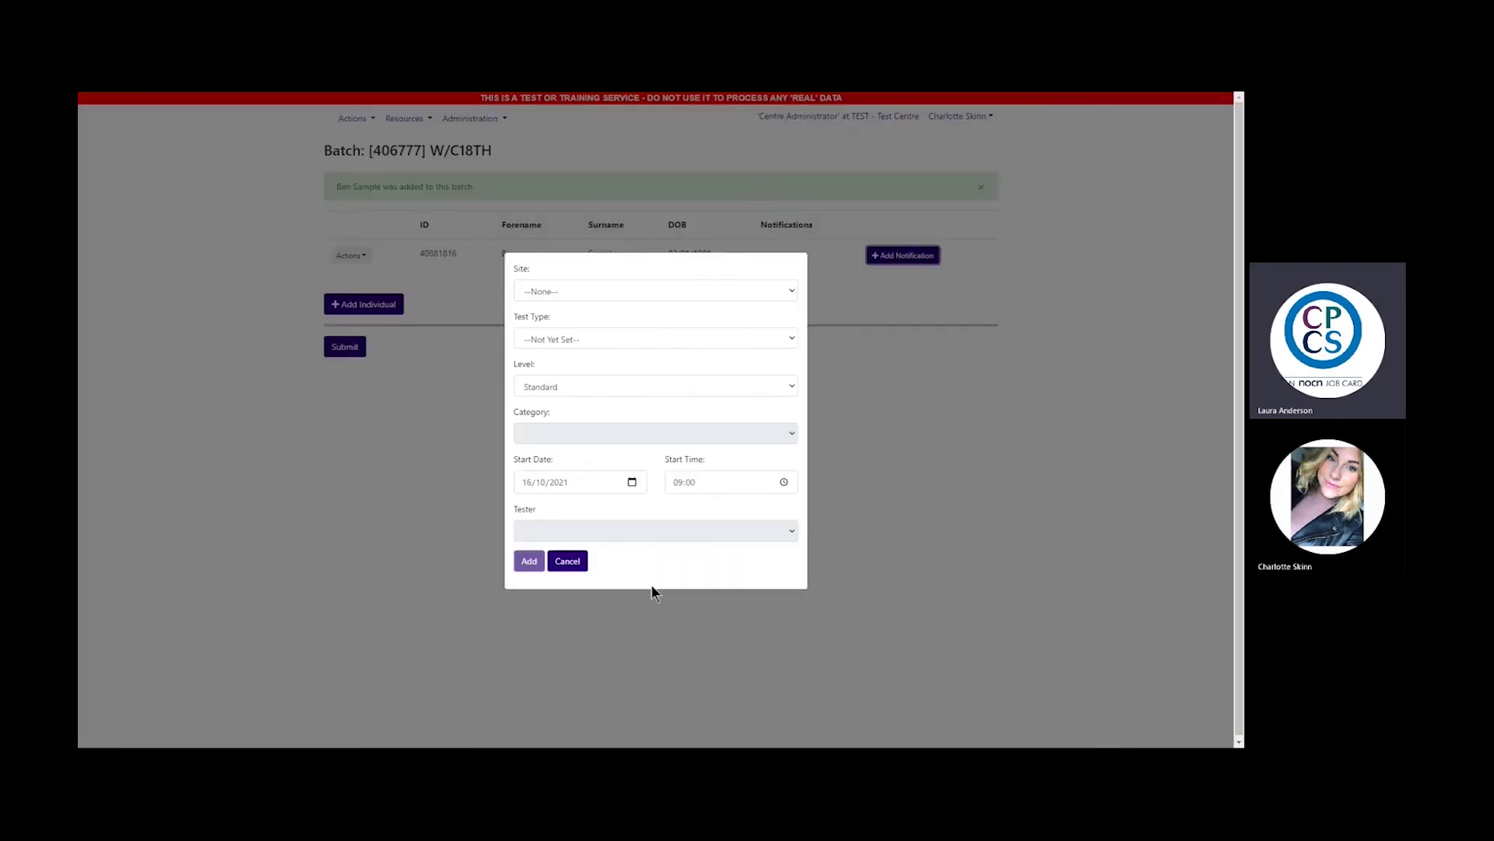
{"action": "left_click", "coordinate": [743, 291]}
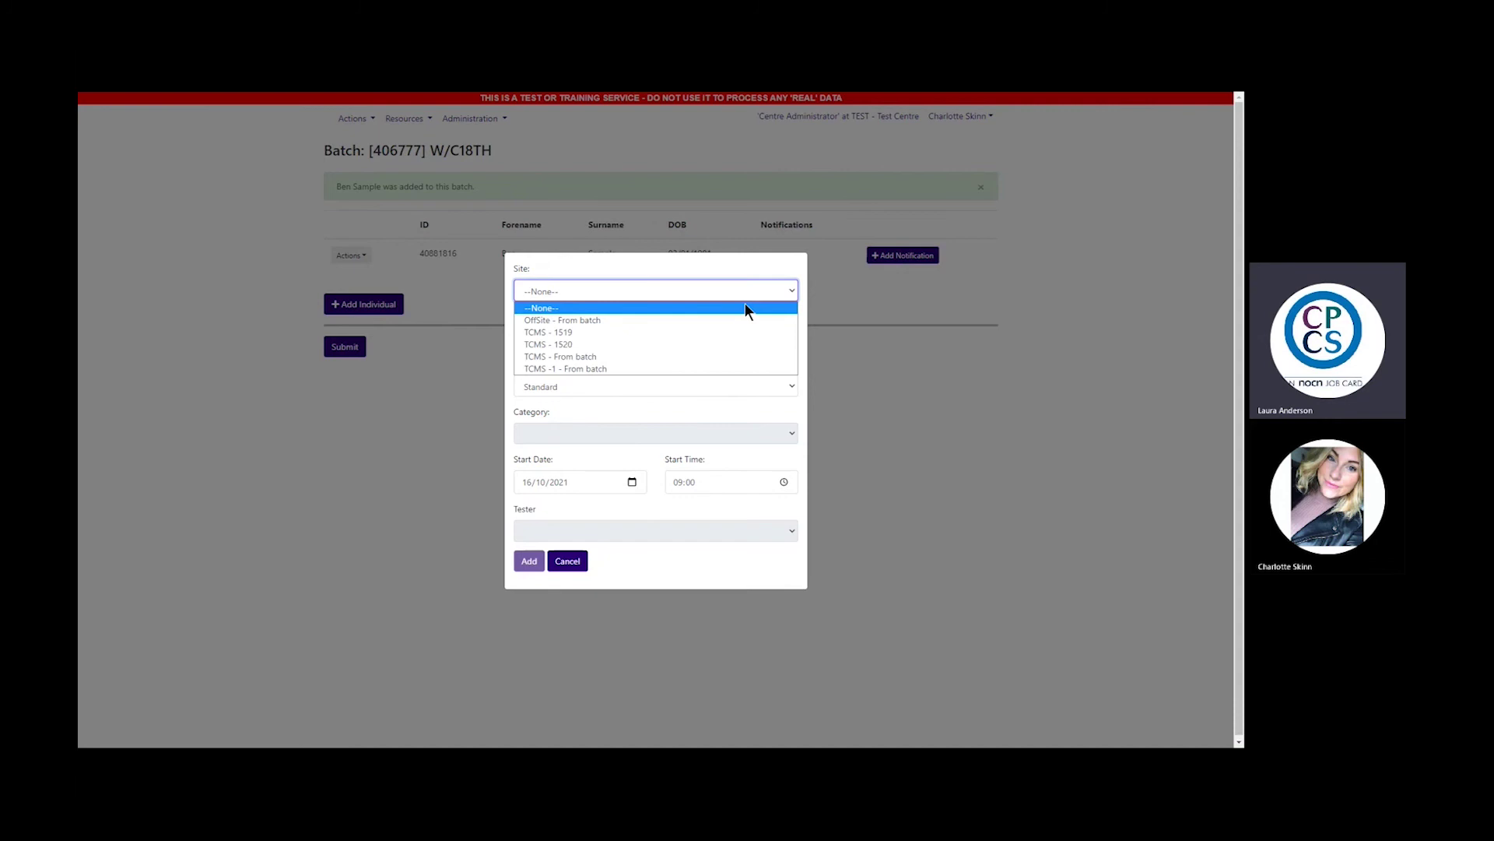
{"action": "left_click", "coordinate": [728, 331]}
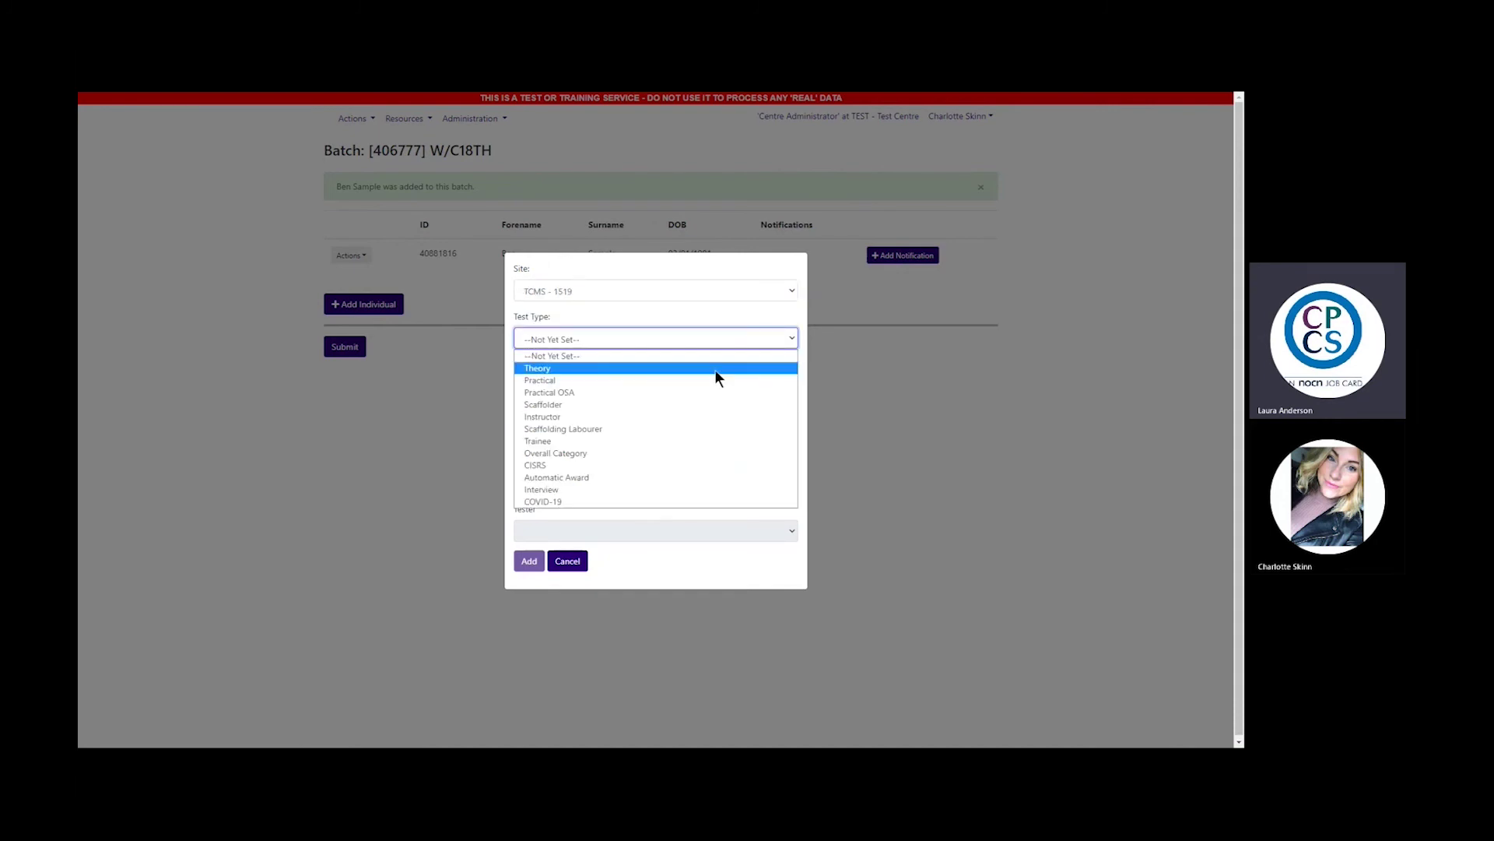
{"action": "left_click", "coordinate": [715, 371]}
Set category A09 Forward Tipping Dumper, start date 20/10/2021, tester TCMS LIVE Tester, and save.
{"action": "left_click", "coordinate": [653, 438]}
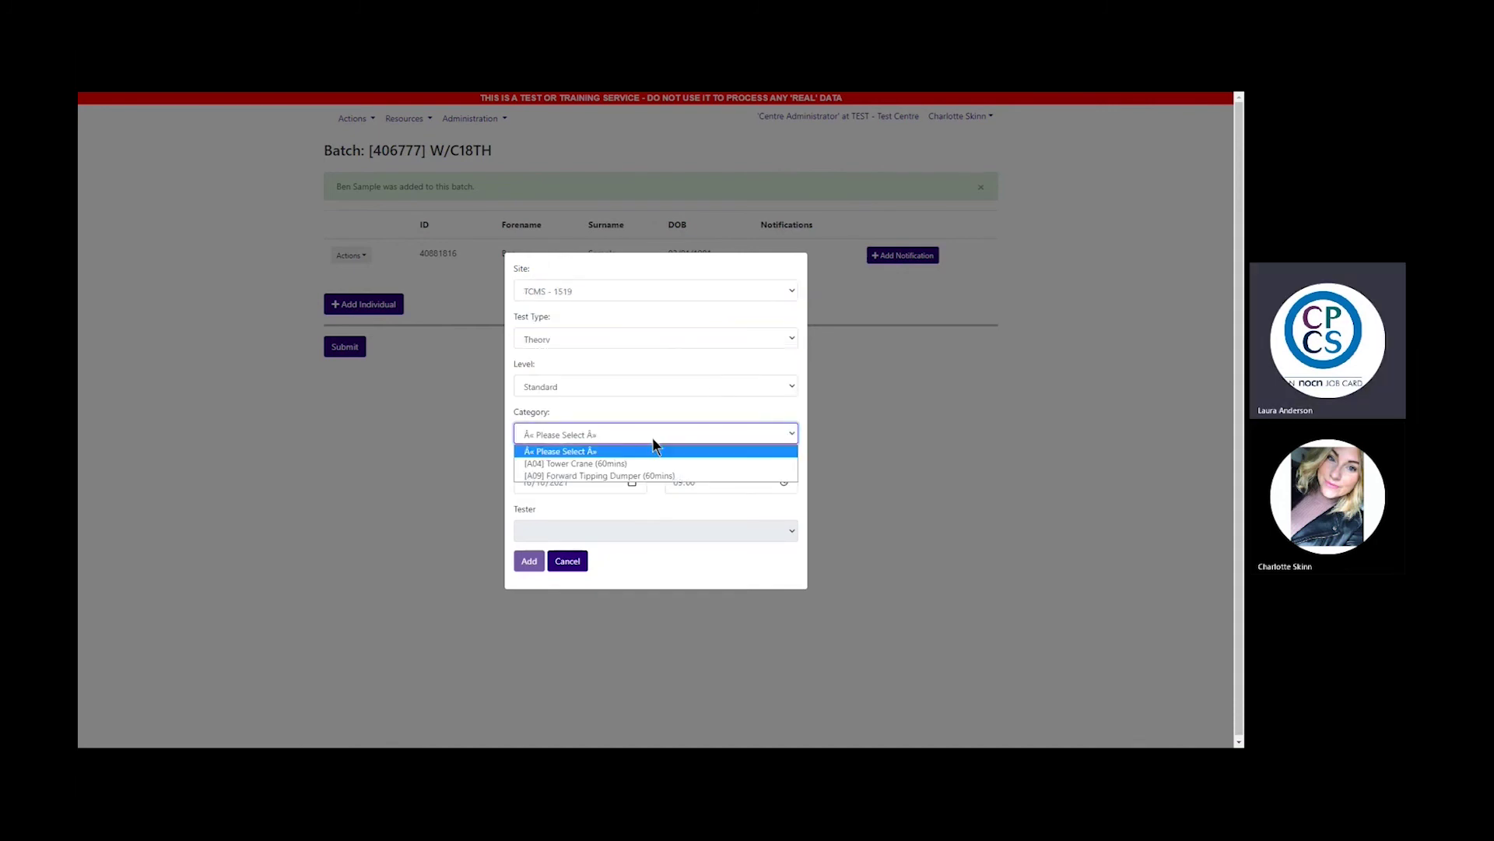
{"action": "left_click", "coordinate": [636, 475]}
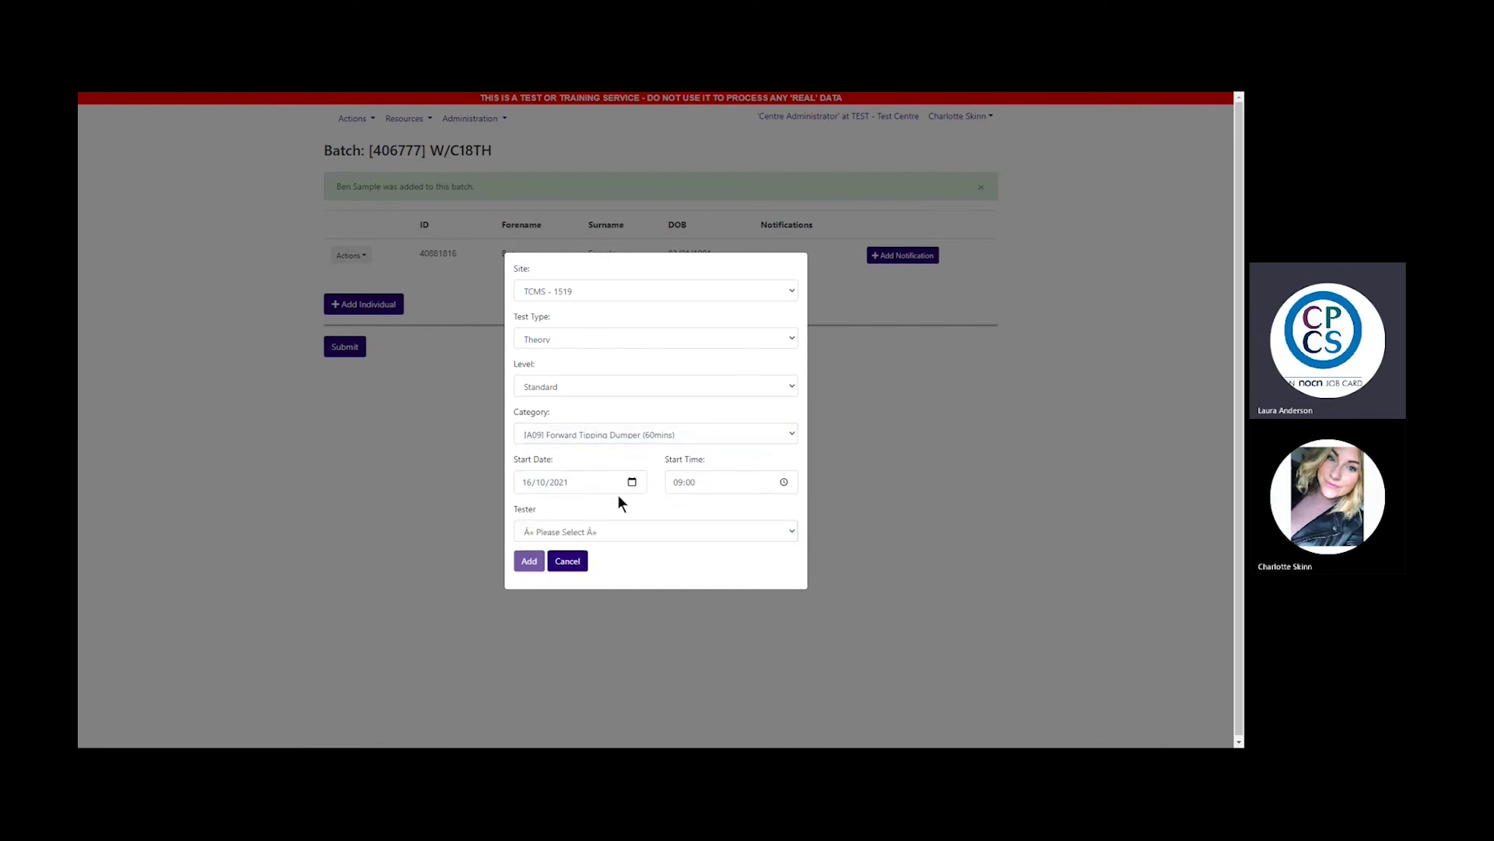
{"action": "left_click", "coordinate": [529, 484]}
{"action": "type", "text": "20"}
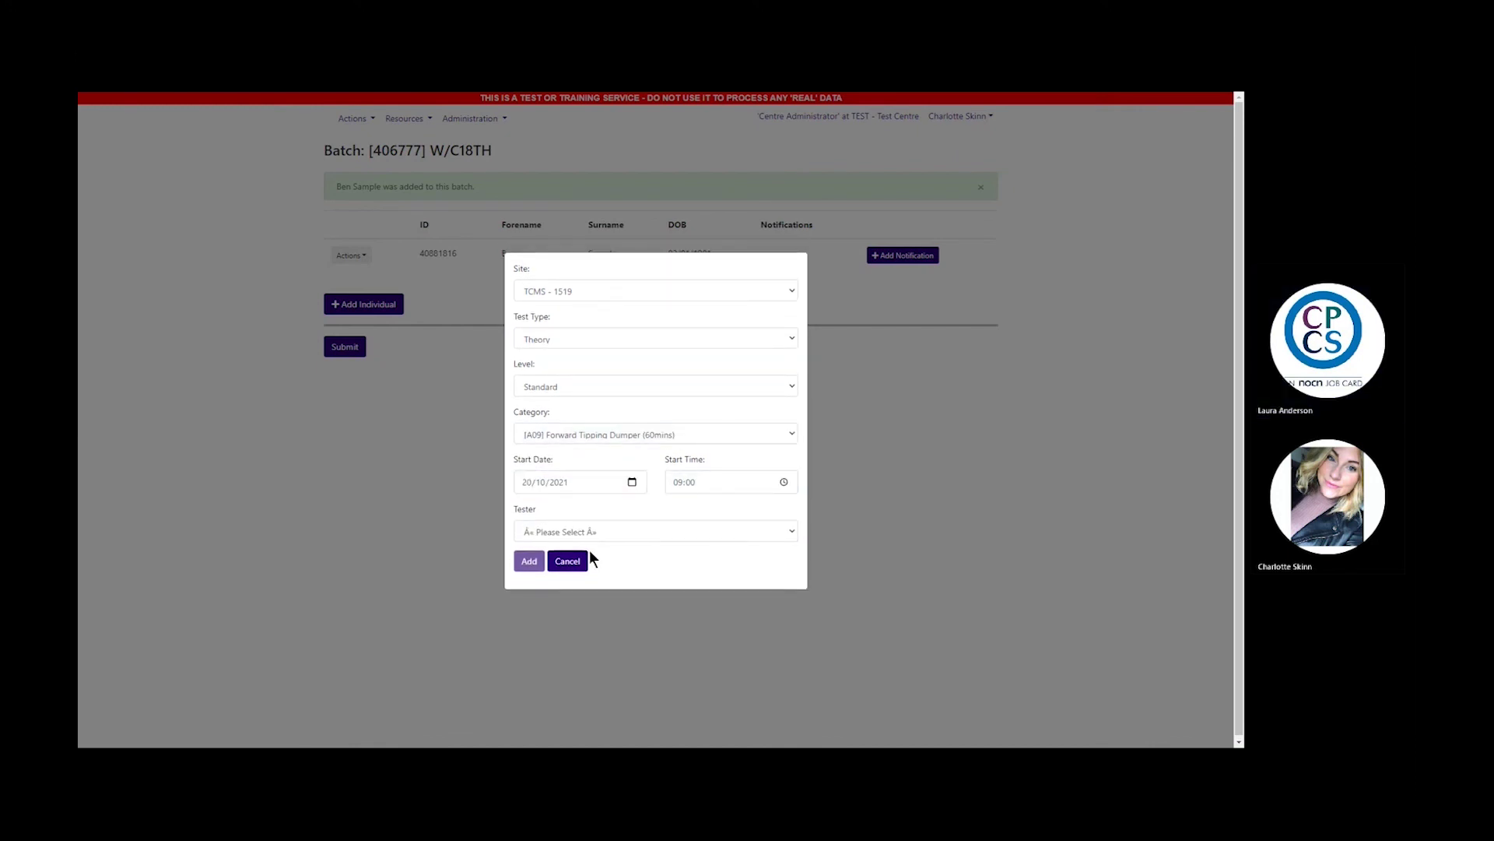
{"action": "left_click", "coordinate": [570, 534]}
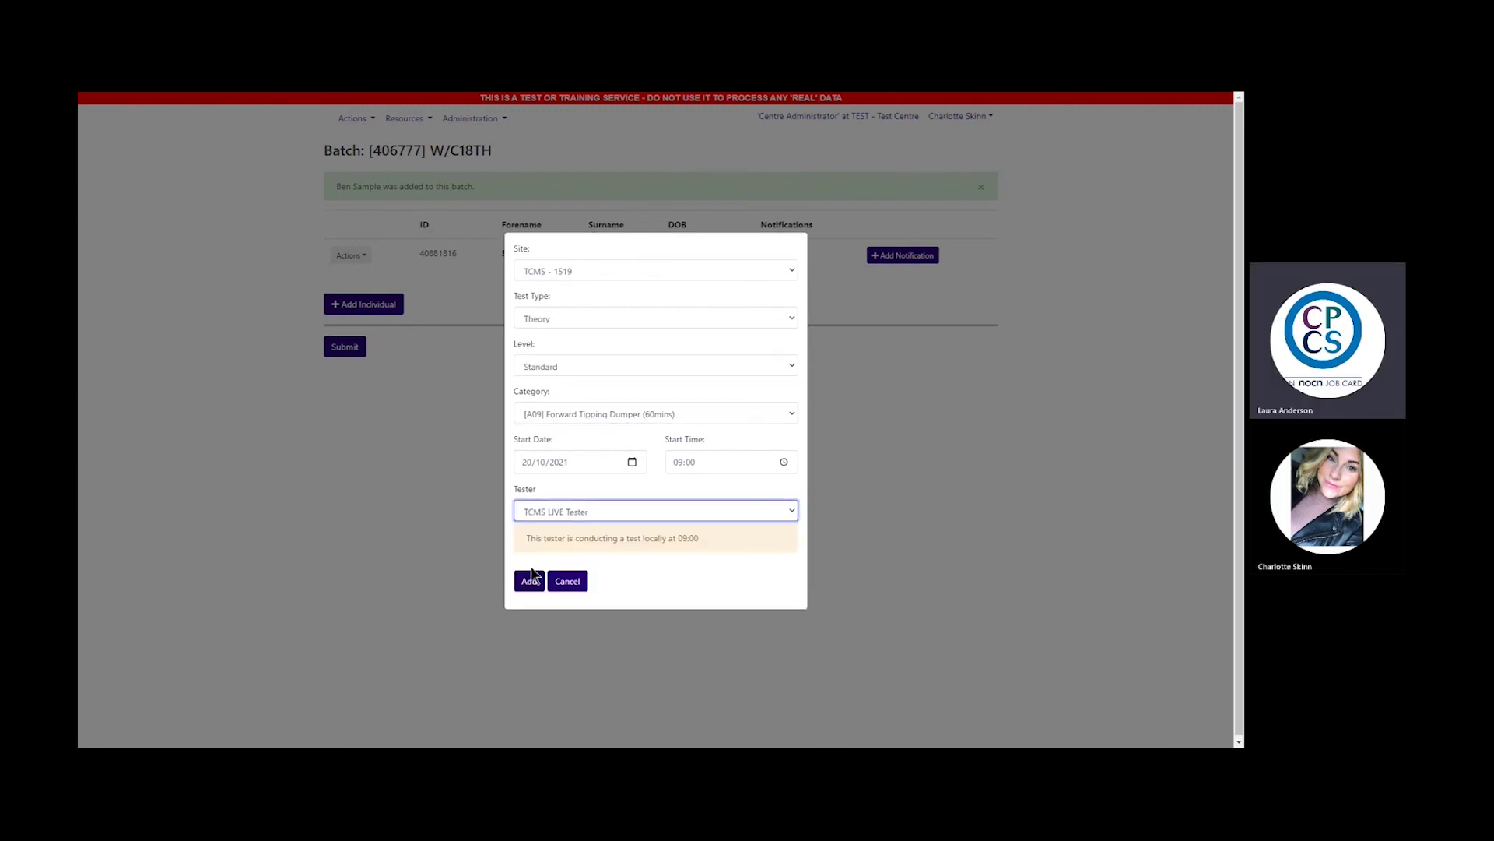
{"action": "left_click", "coordinate": [531, 582]}
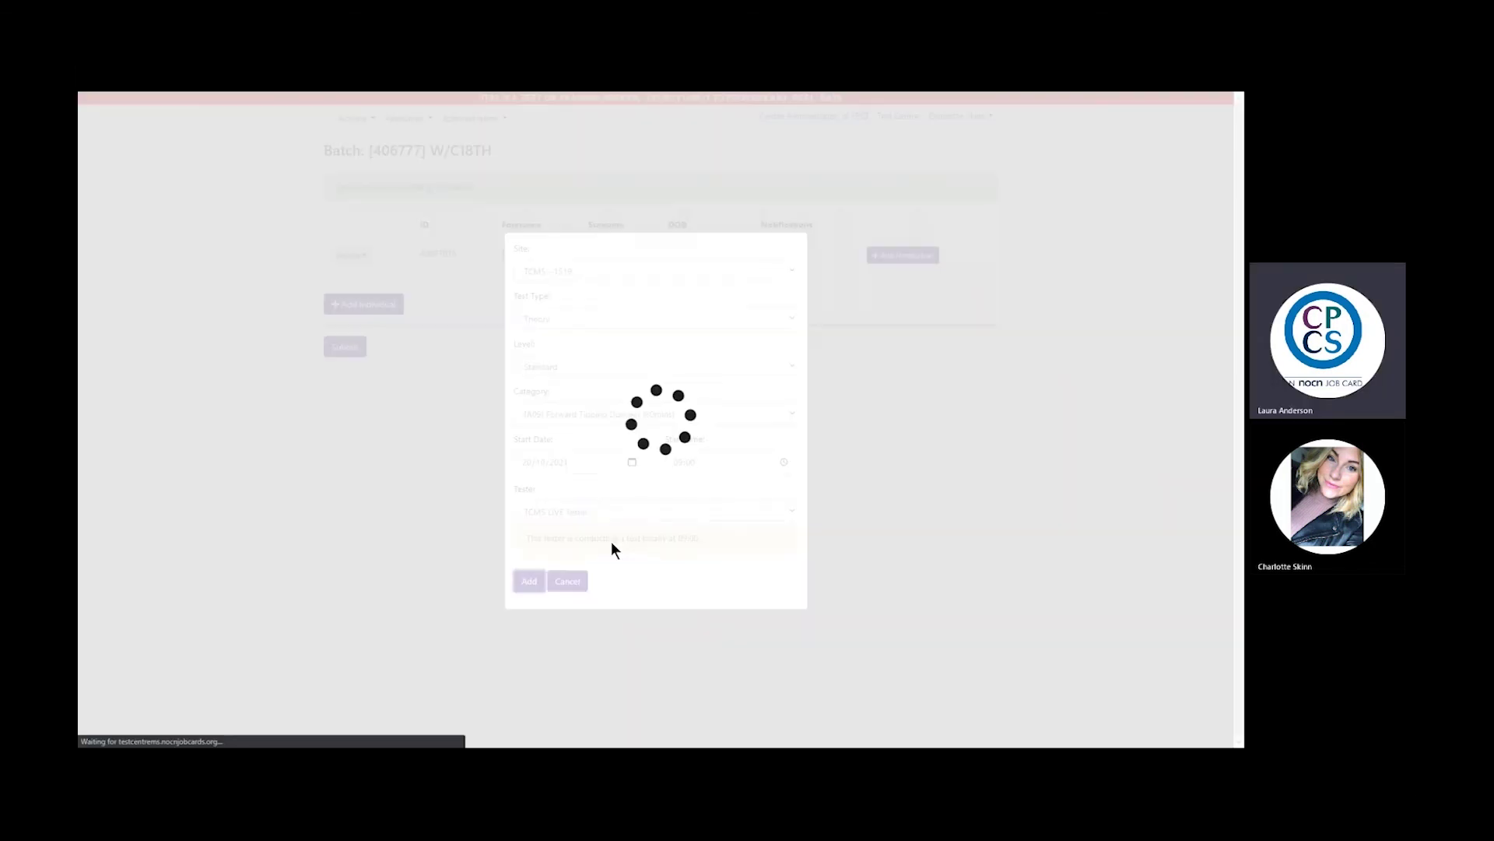